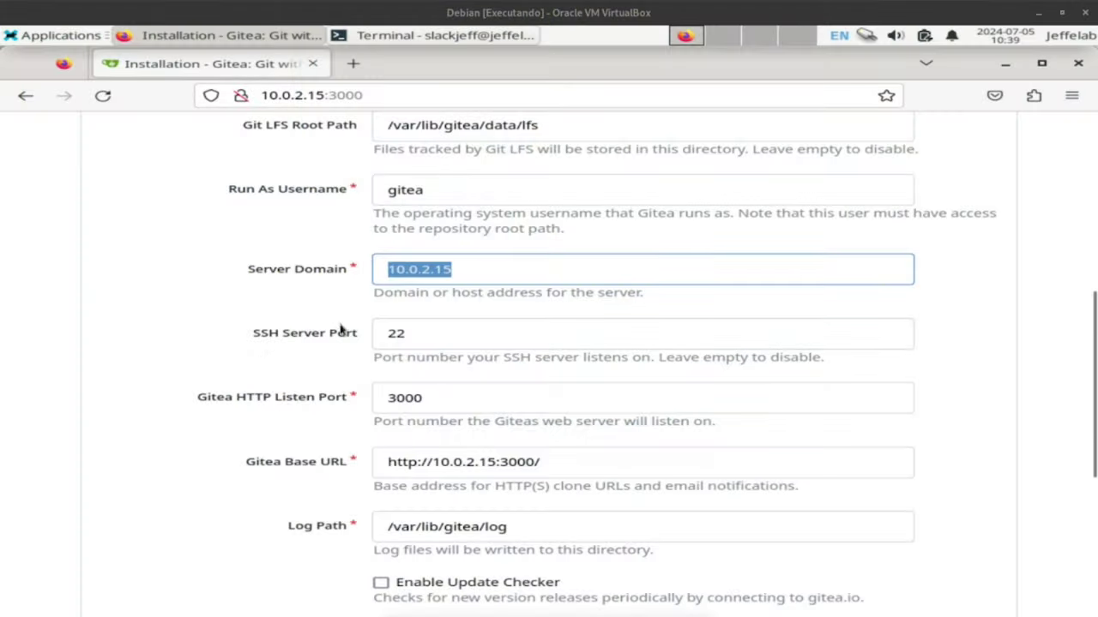
scroll(480, 297, "down", 2)
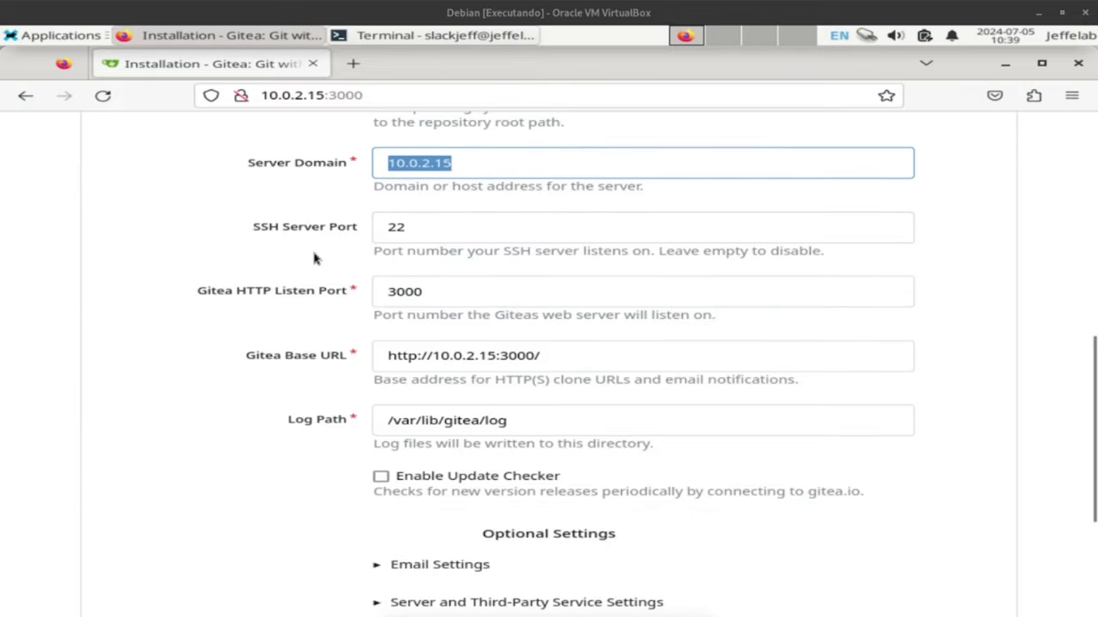
left_click(385, 228)
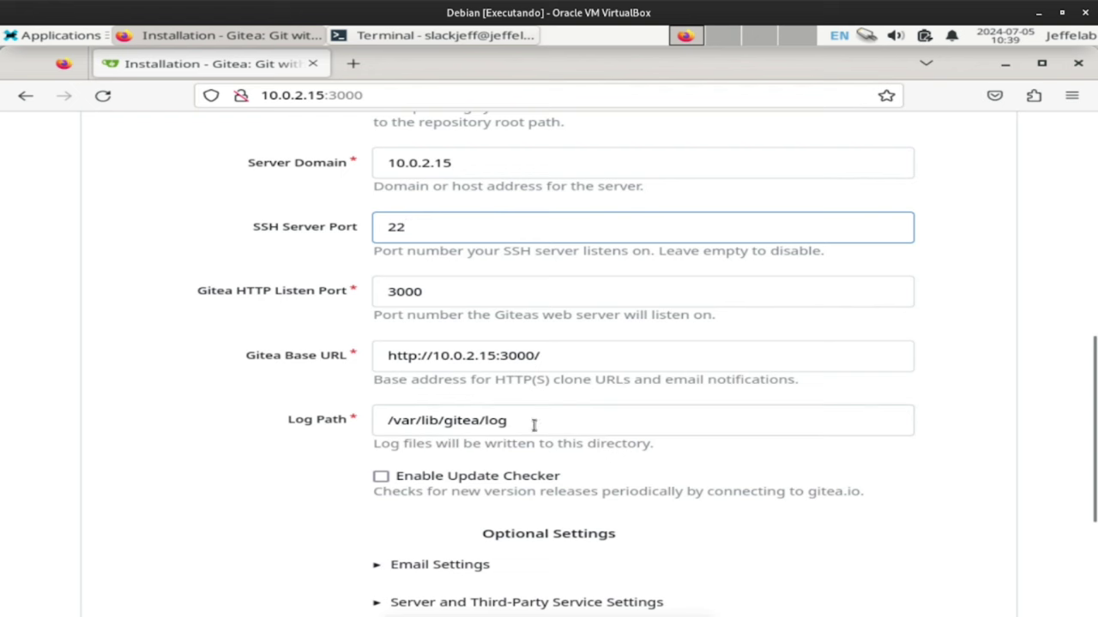
scroll(372, 314, "down", 2)
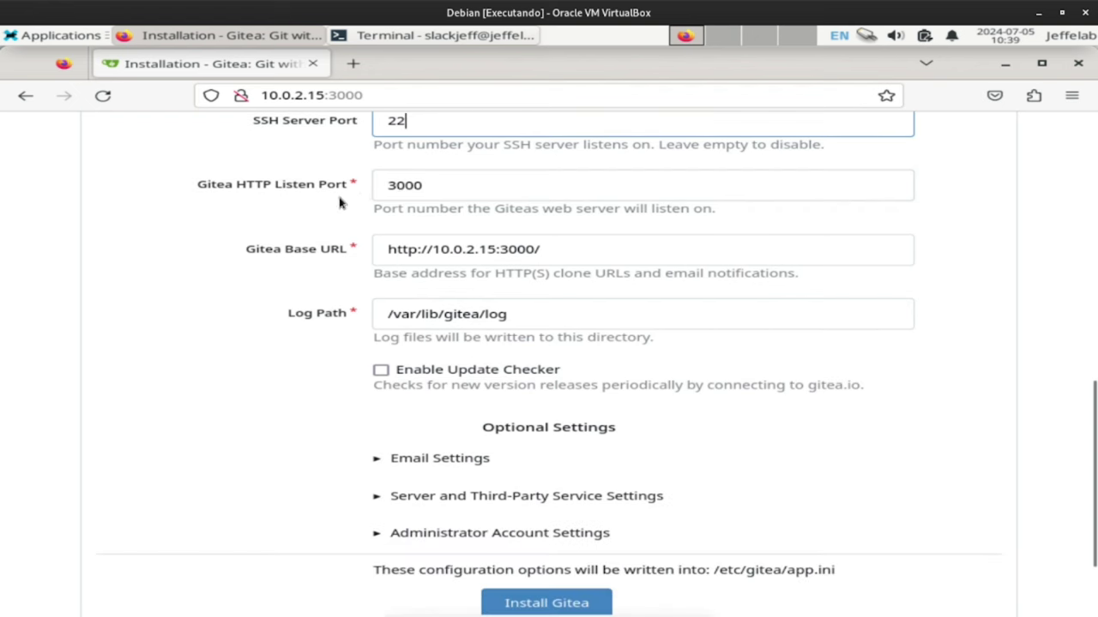
left_click_drag(386, 187, 448, 186)
double_click(348, 95)
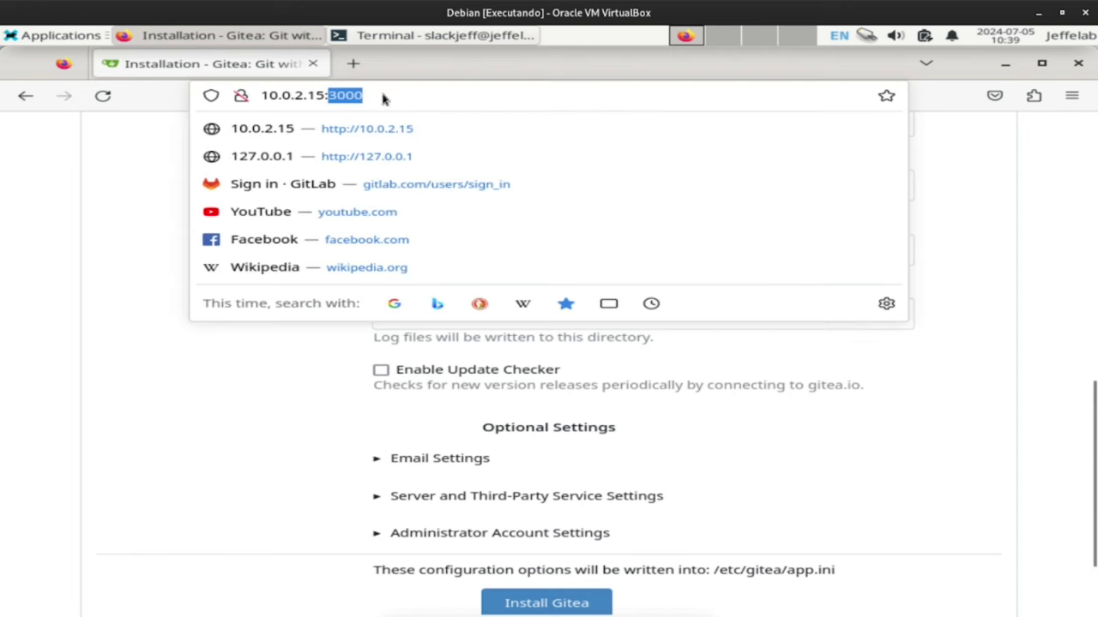
left_click(84, 332)
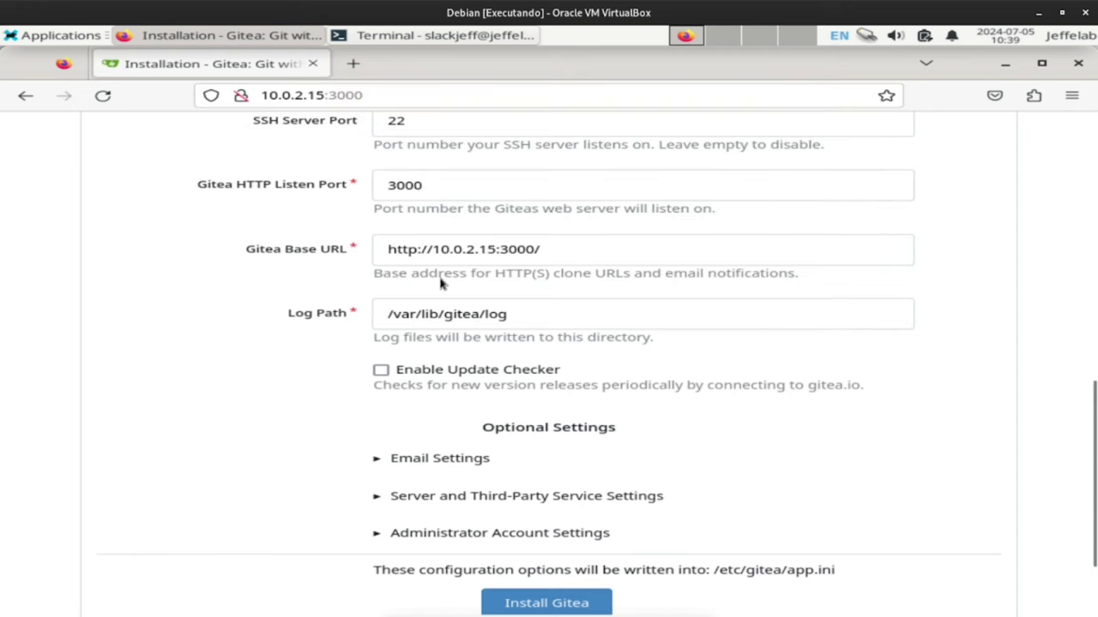
left_click_drag(391, 250, 590, 250)
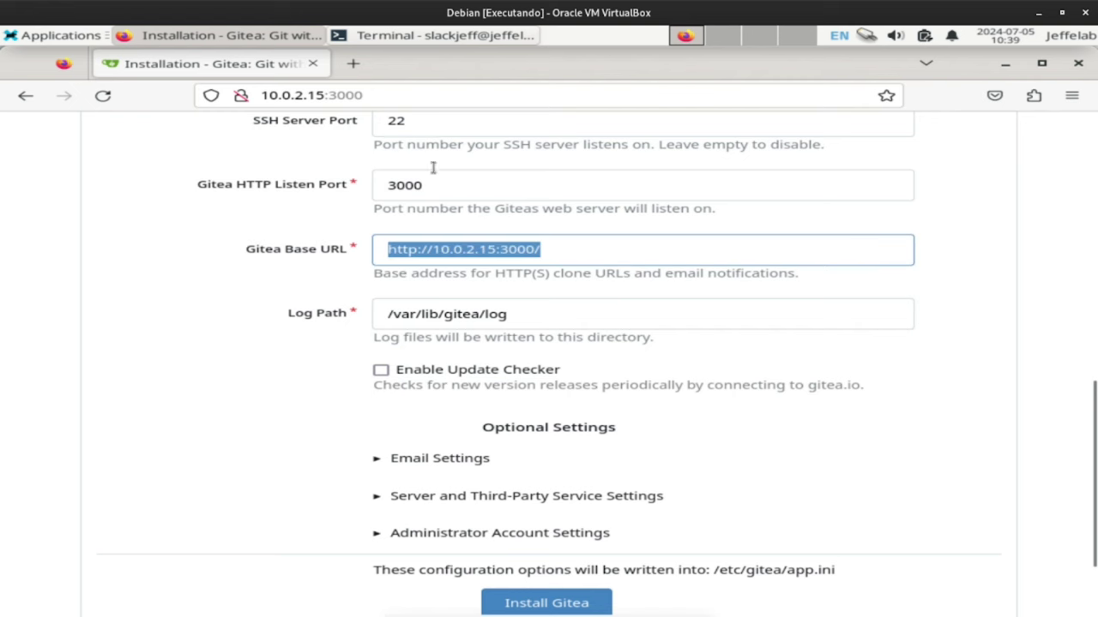
scroll(508, 176, "down", 2)
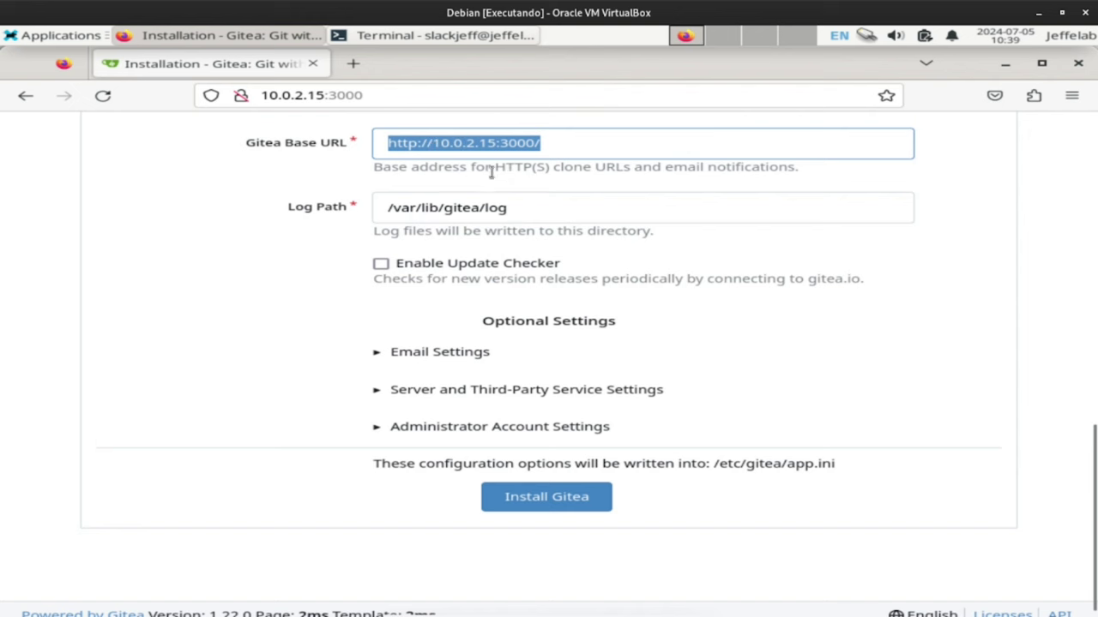
scroll(429, 201, "down", 1)
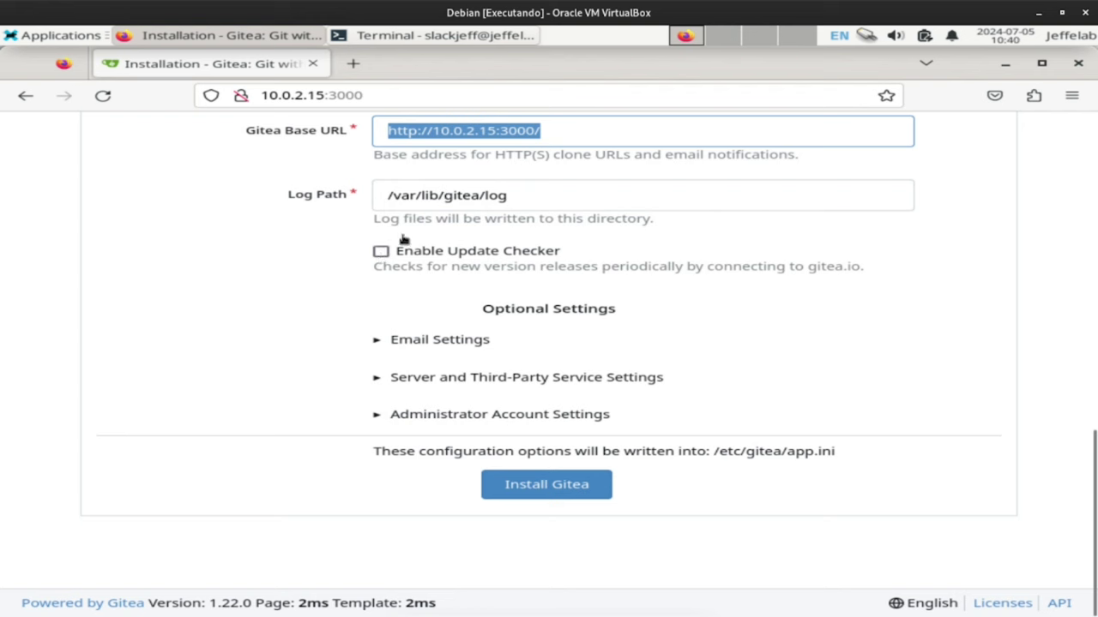
Turn on Enable Update Checker, leaving Email Settings collapsed after a look.
left_click(382, 252)
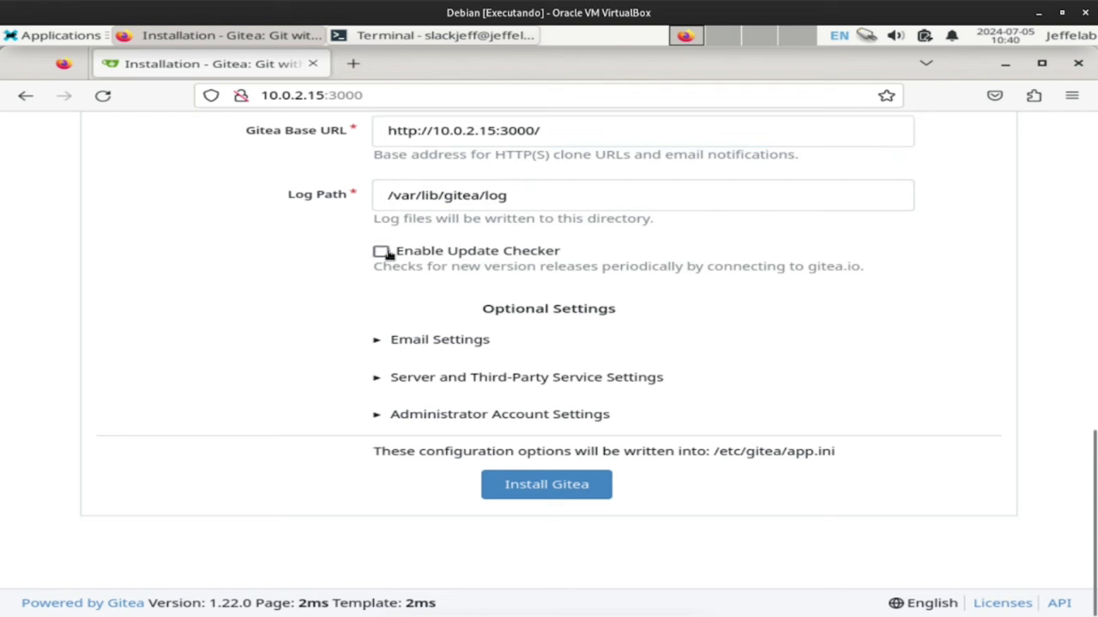
left_click(377, 343)
scroll(423, 154, "down", 5)
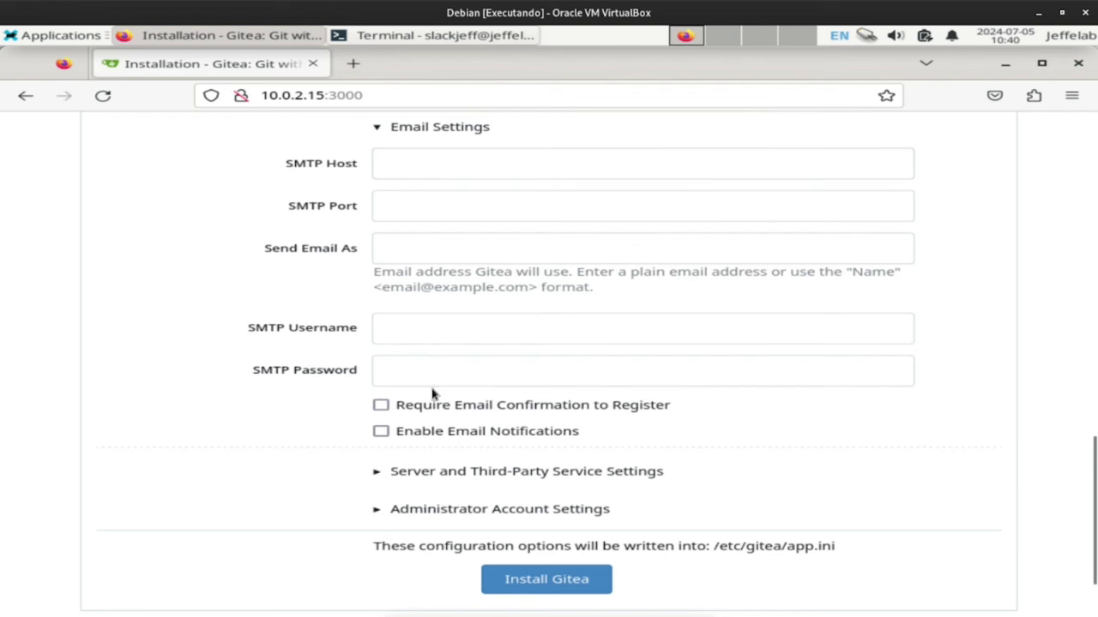
scroll(437, 391, "down", 2)
scroll(403, 411, "up", 5)
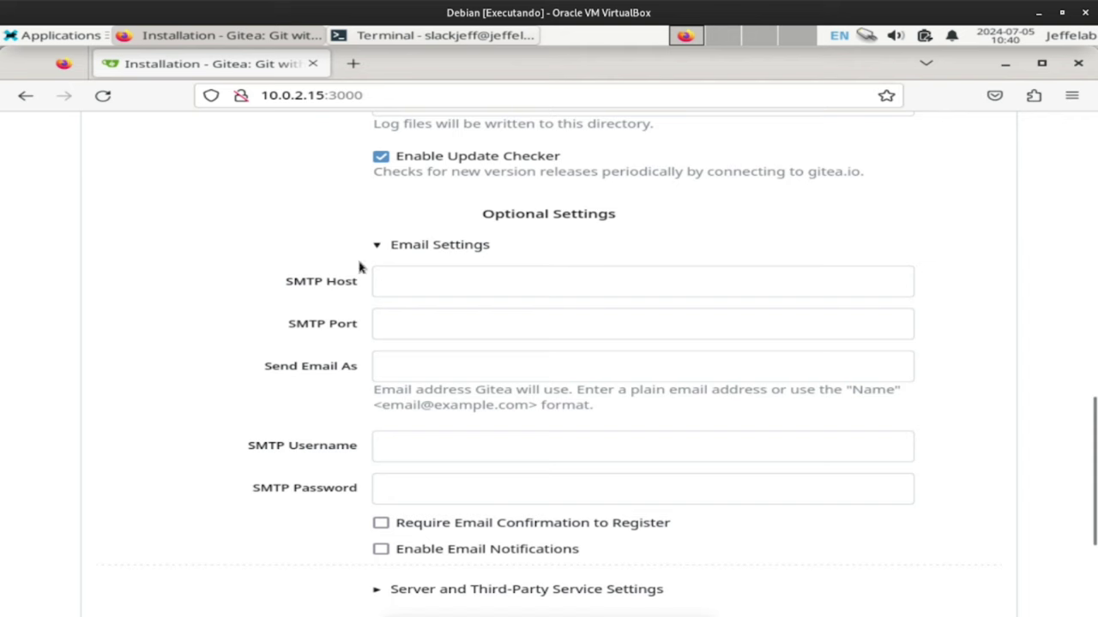
left_click(386, 246)
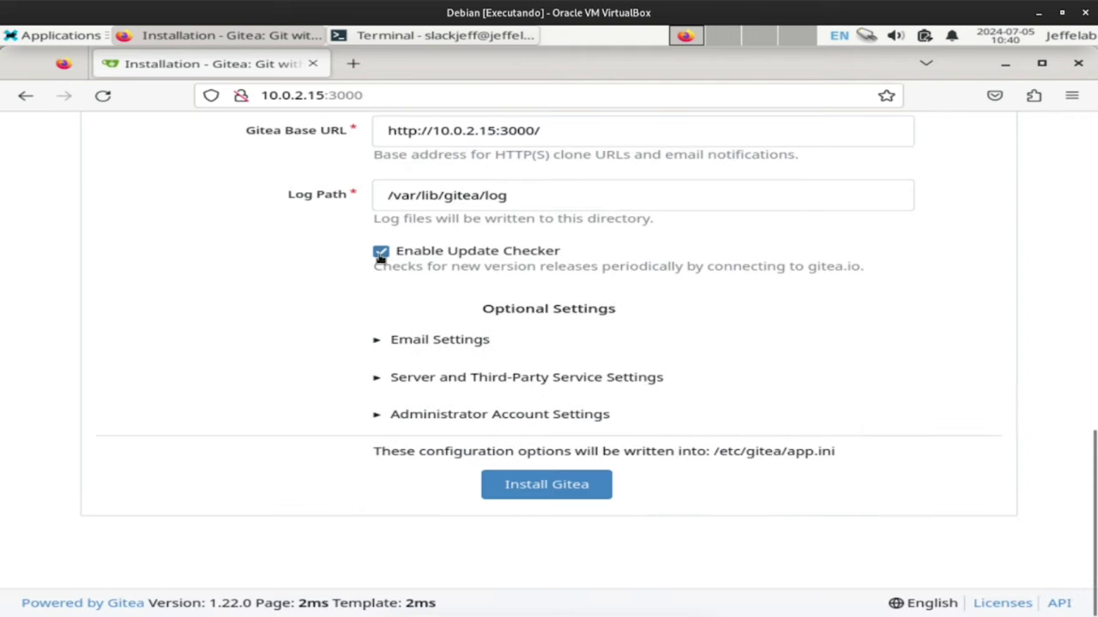
In Server and Third-Party Service Settings, keep self-registration allowed and enable registration CAPTCHA.
left_click(377, 383)
scroll(454, 140, "down", 4)
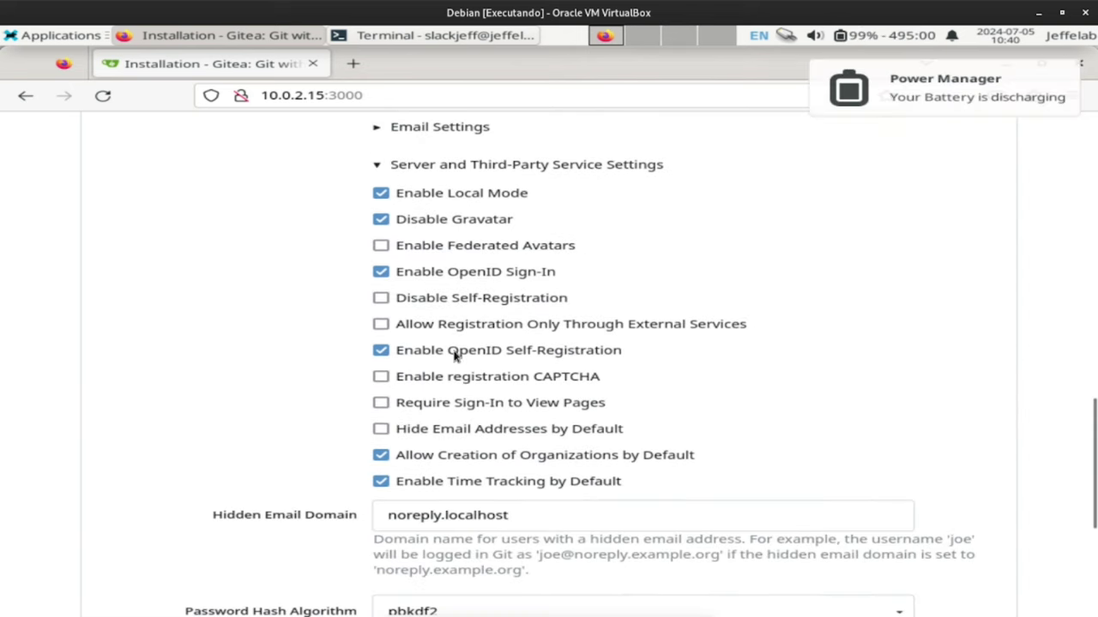
left_click(1001, 84)
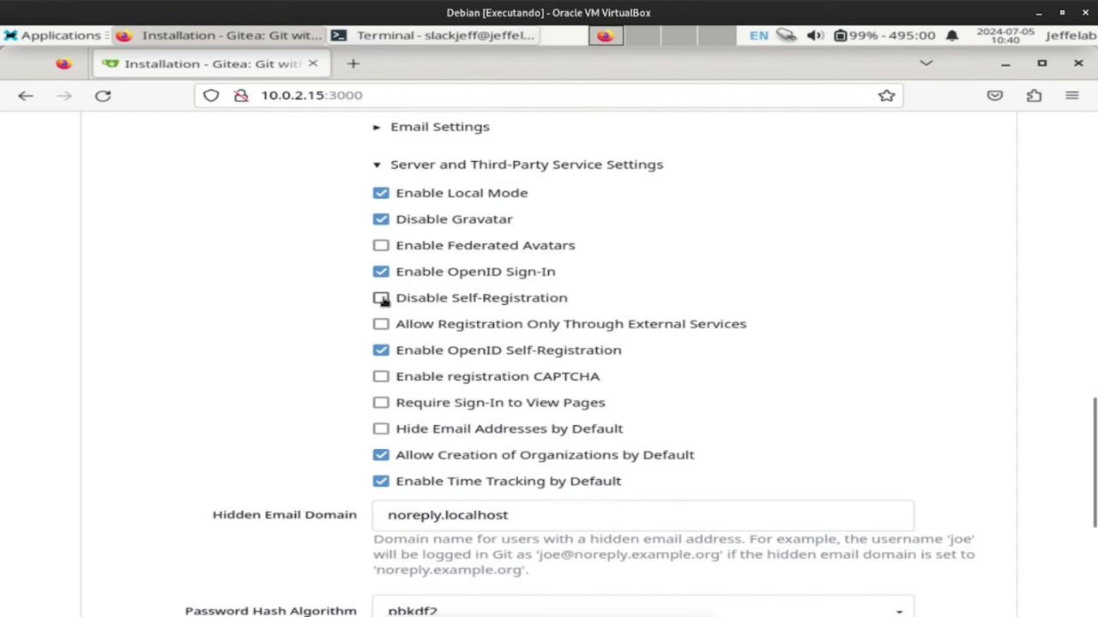
left_click(381, 298)
left_click(381, 299)
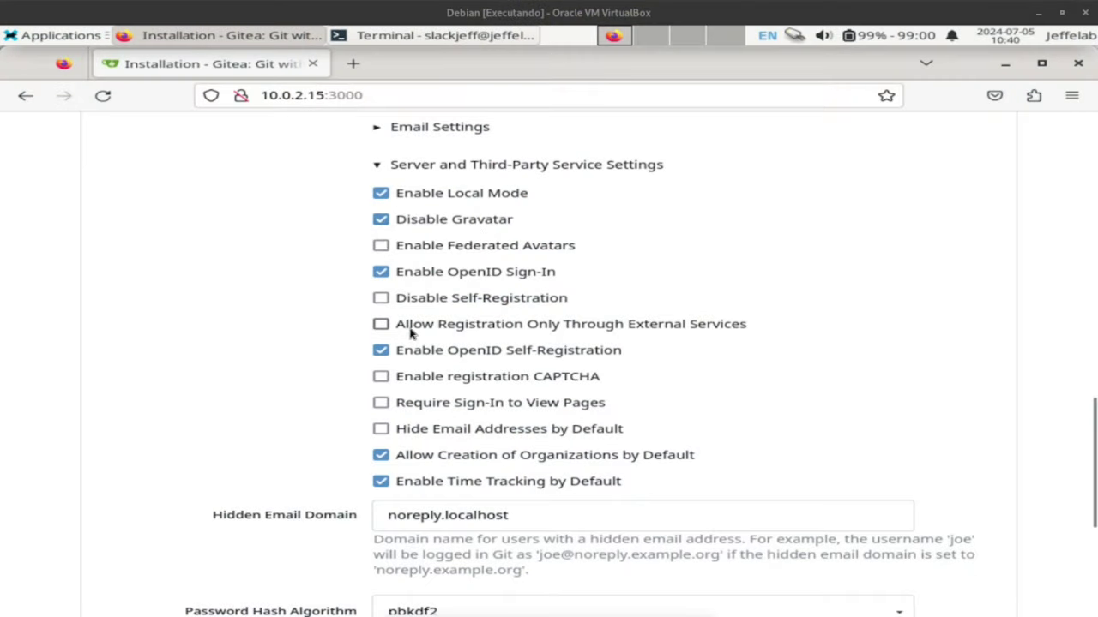
scroll(289, 406, "down", 2)
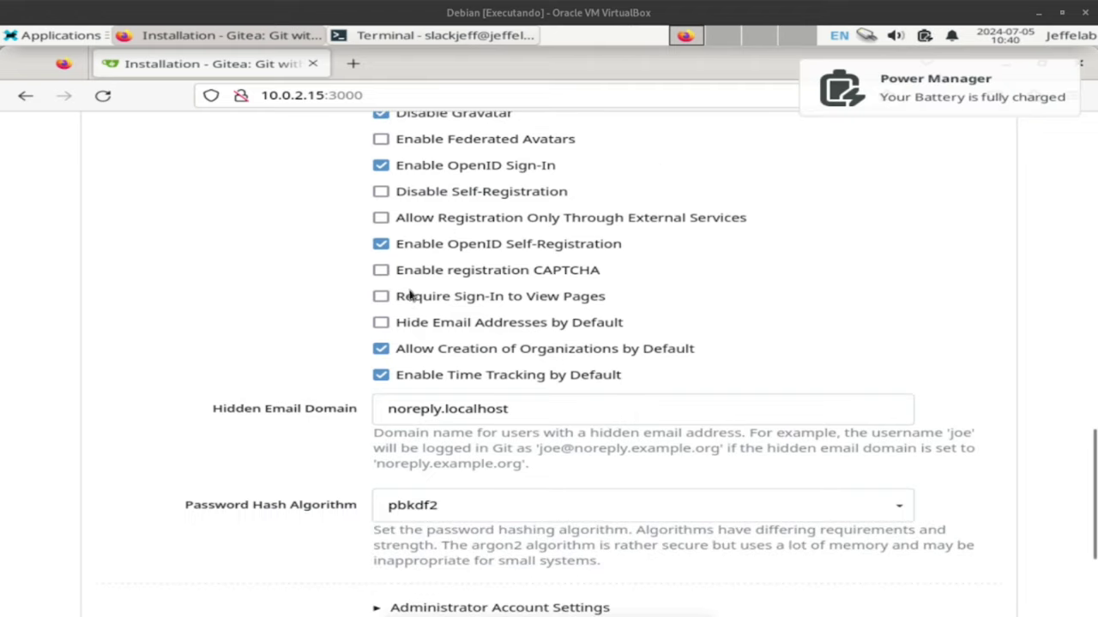
left_click(383, 271)
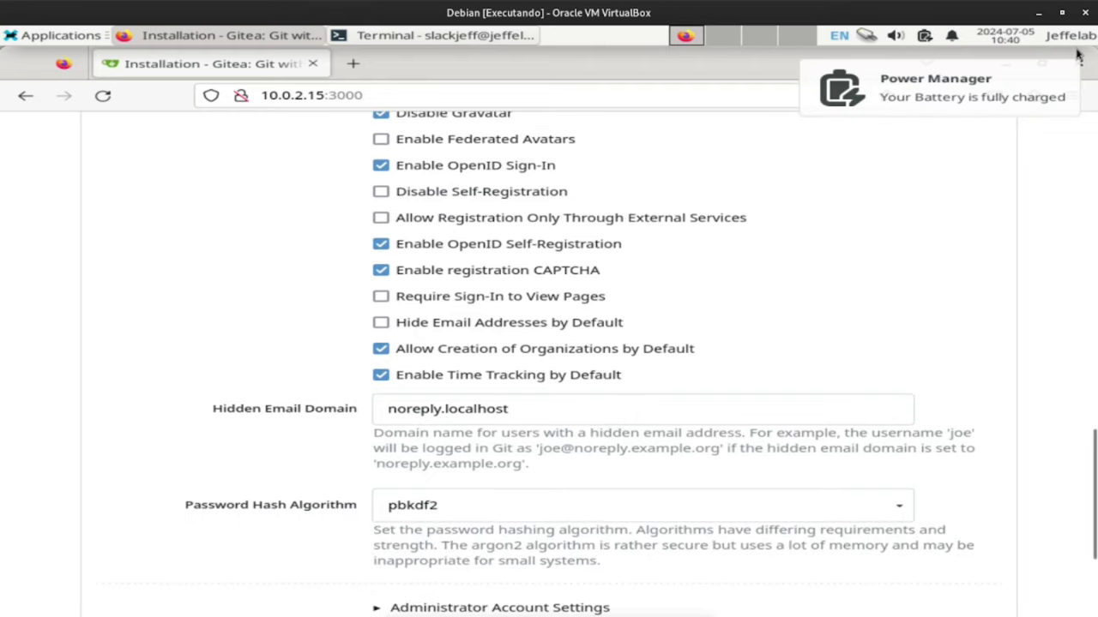
Keep pbkdf2 as the password hash algorithm and expand Administrator Account Settings.
scroll(354, 335, "down", 3)
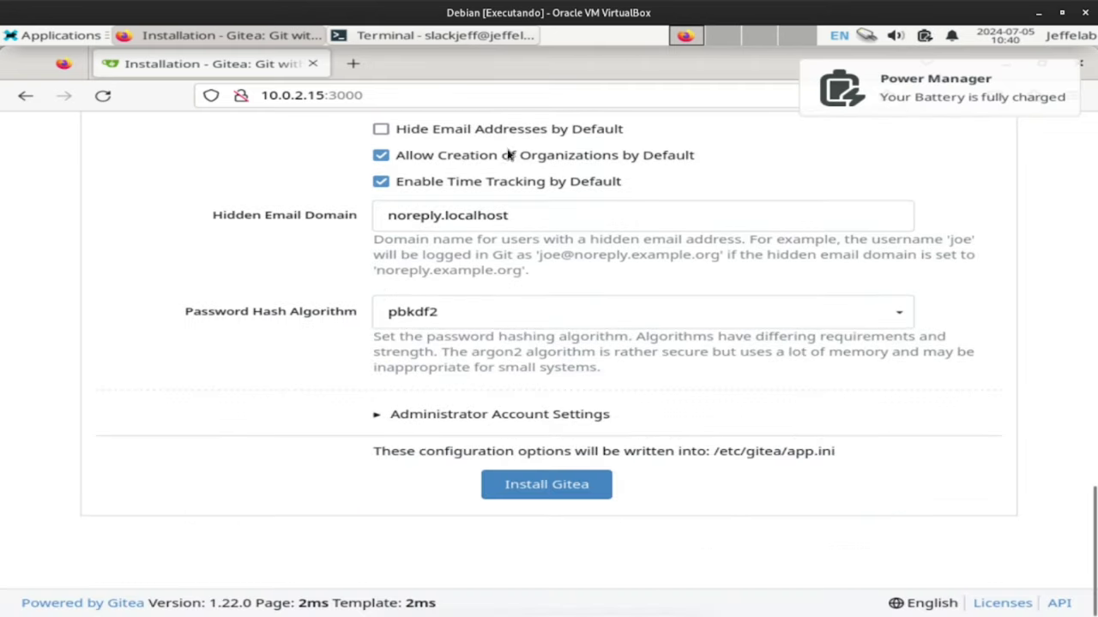
left_click(433, 308)
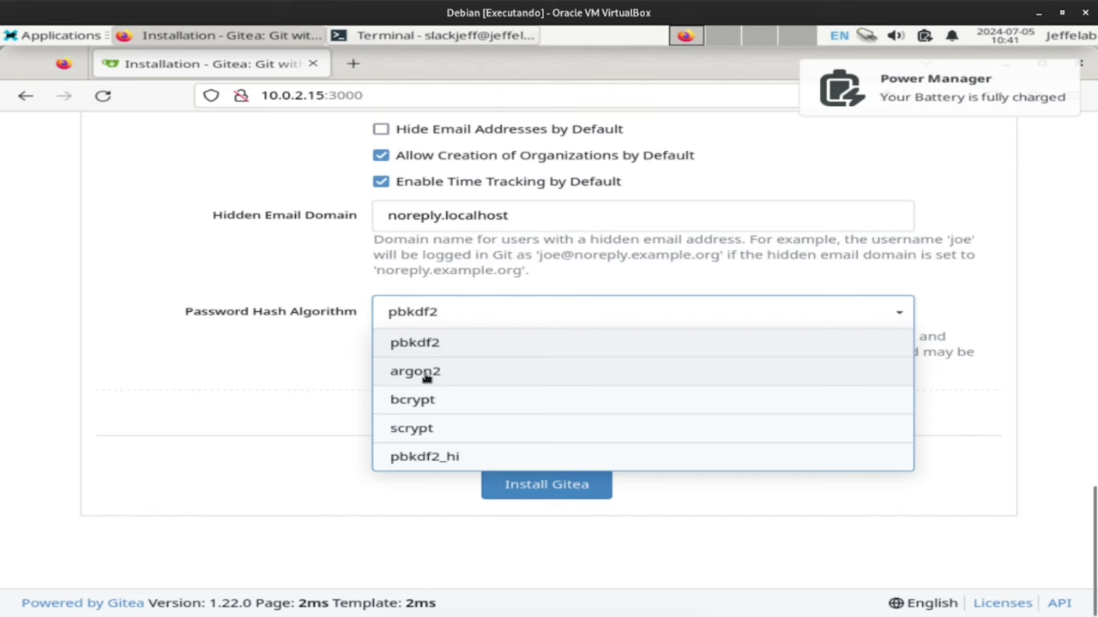
left_click(419, 319)
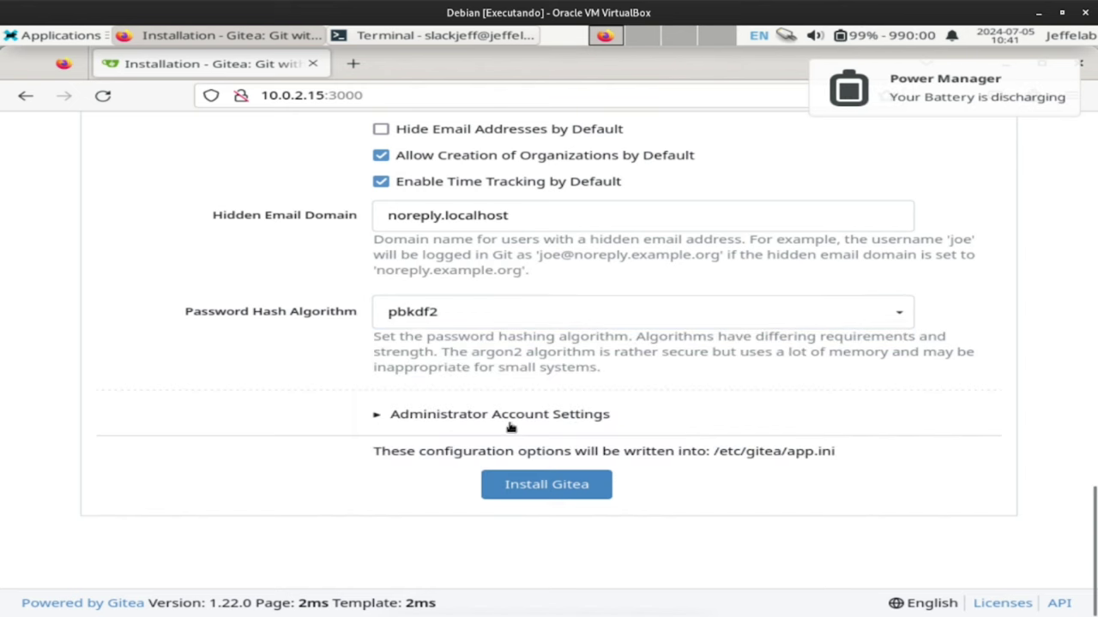
left_click(428, 417)
scroll(581, 402, "down", 3)
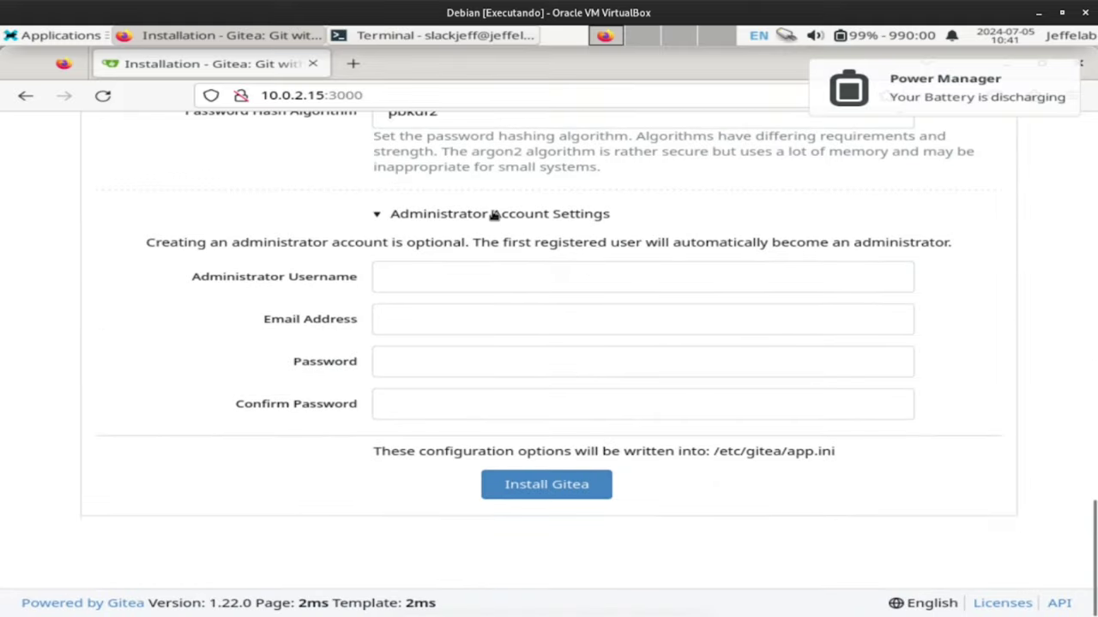
Enter the administrator's username, e-mail and password (confirmed twice), then install Gitea.
left_click(413, 274)
type("slackjeff")
key("Tab")
key("Tab")
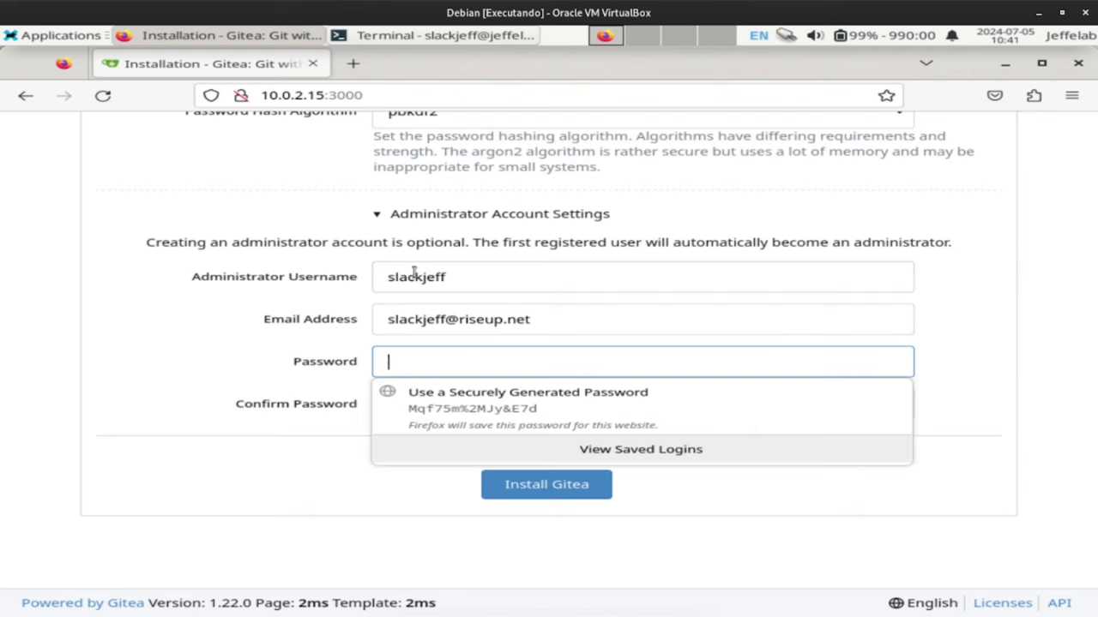
type("•••")
key("Tab")
type("•")
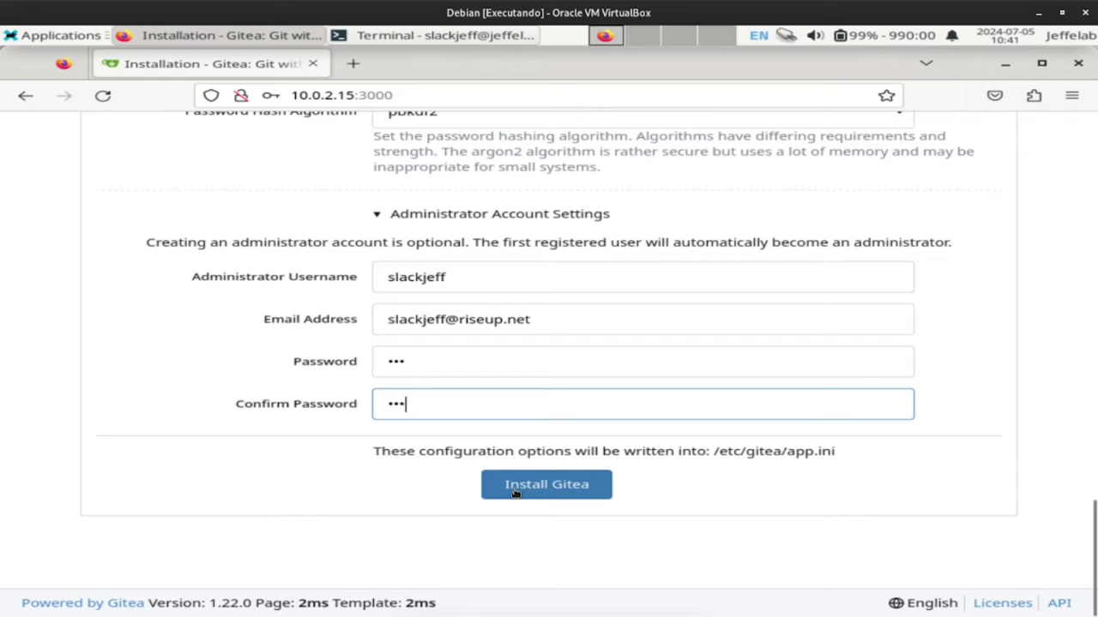
type("••")
left_click(515, 493)
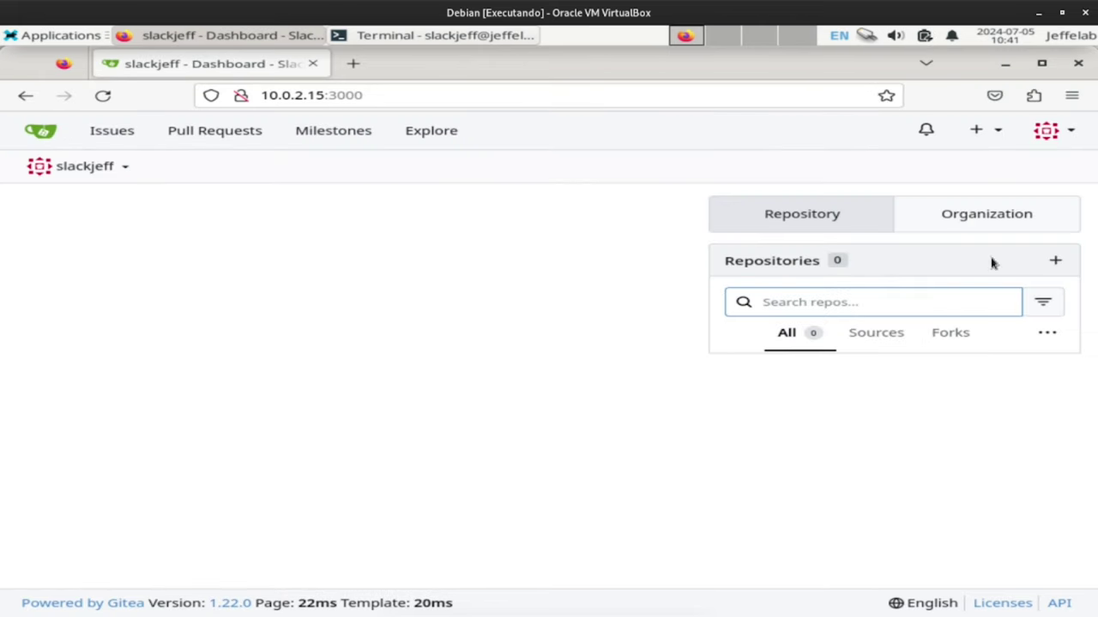
Open the Site Administration dashboard from the profile menu.
left_click(45, 135)
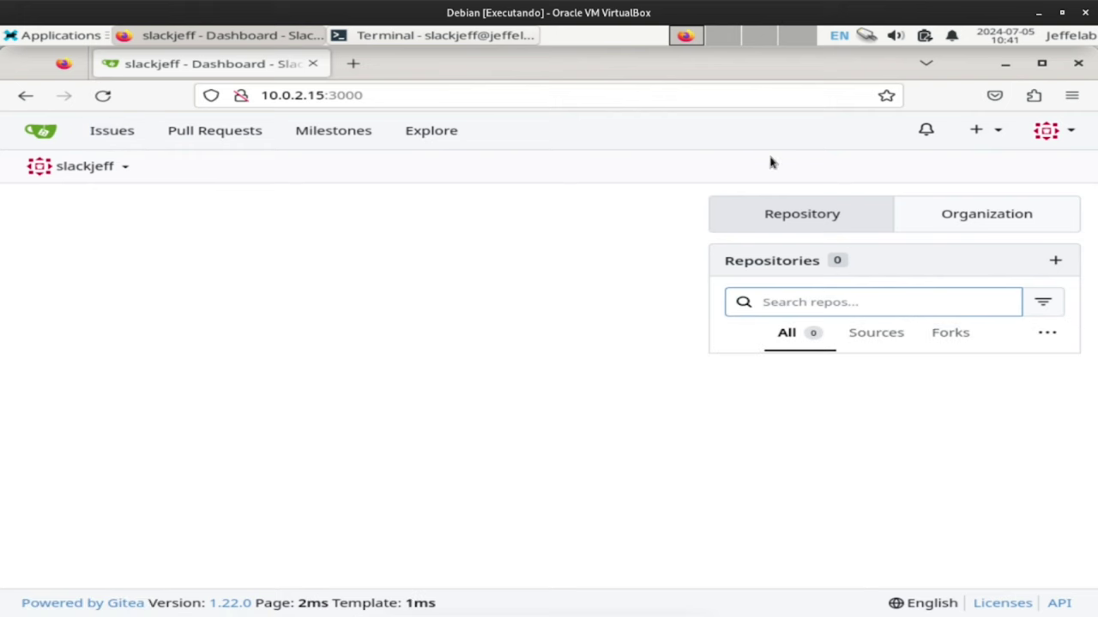
left_click(1055, 134)
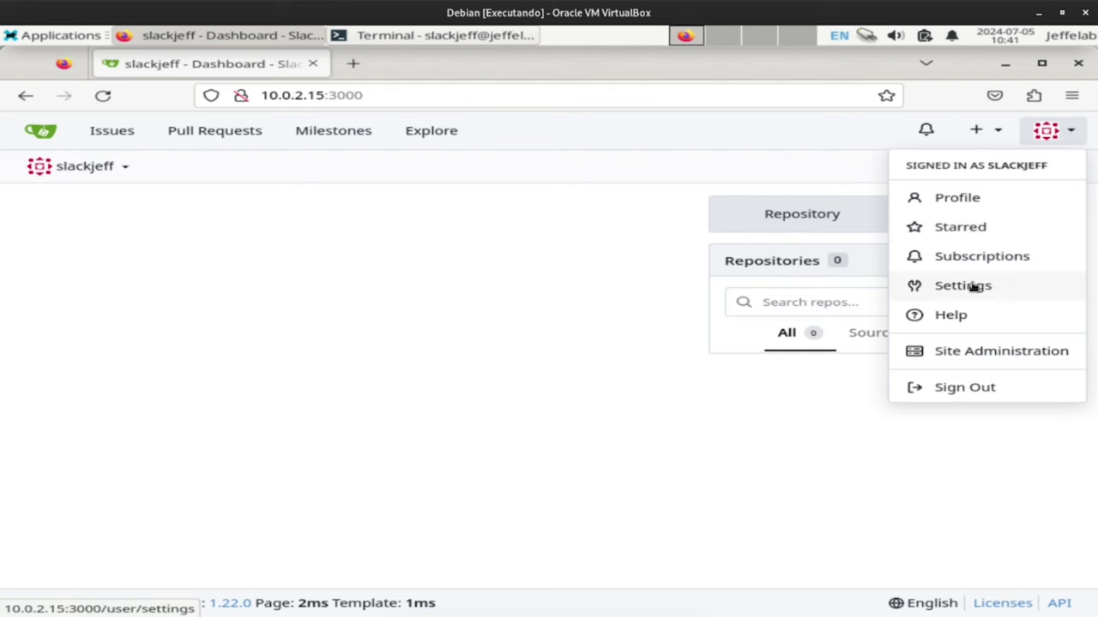
left_click(995, 353)
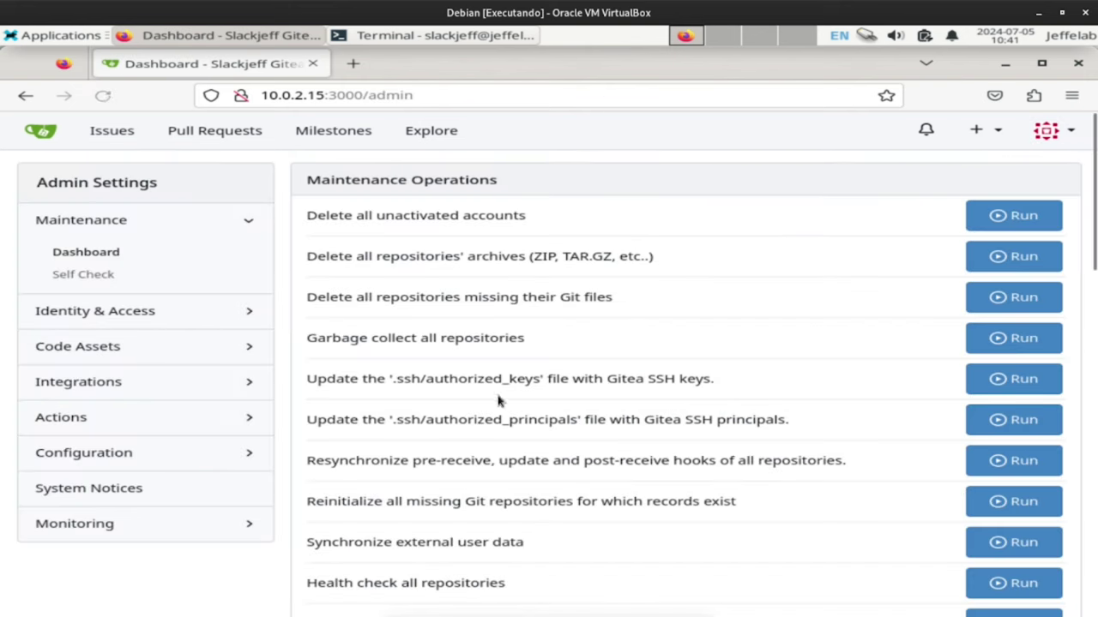
Review System Status, highlighting Server Uptime and the 112 MiB current memory usage.
scroll(521, 216, "down", 2)
scroll(527, 228, "up", 2)
scroll(654, 212, "down", 10)
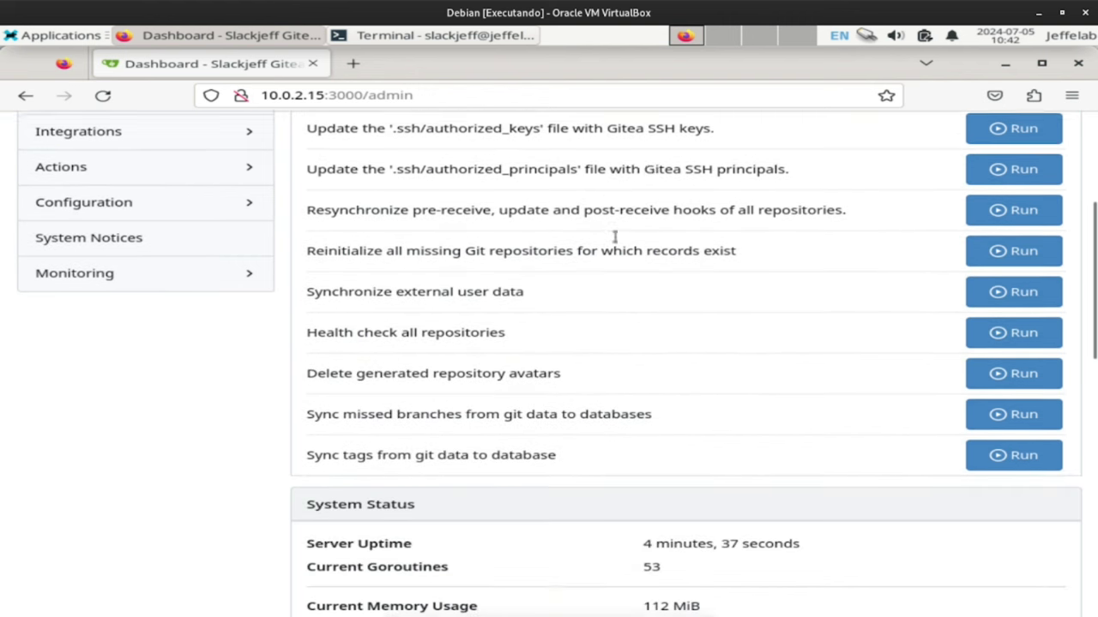
scroll(562, 258, "down", 4)
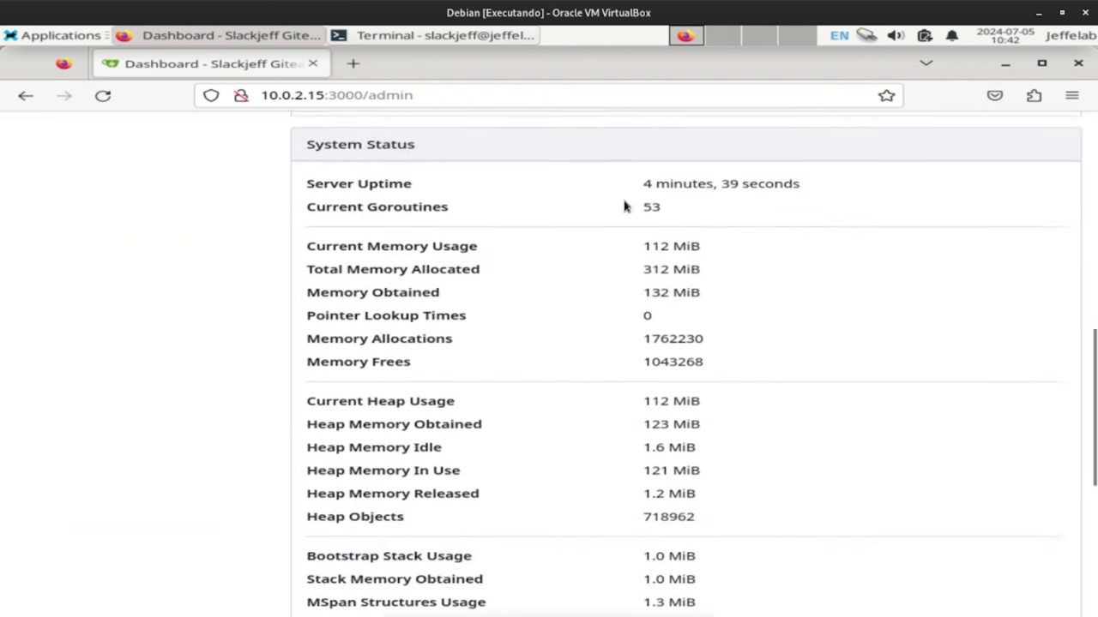
scroll(554, 186, "up", 2)
left_click_drag(302, 168, 533, 156)
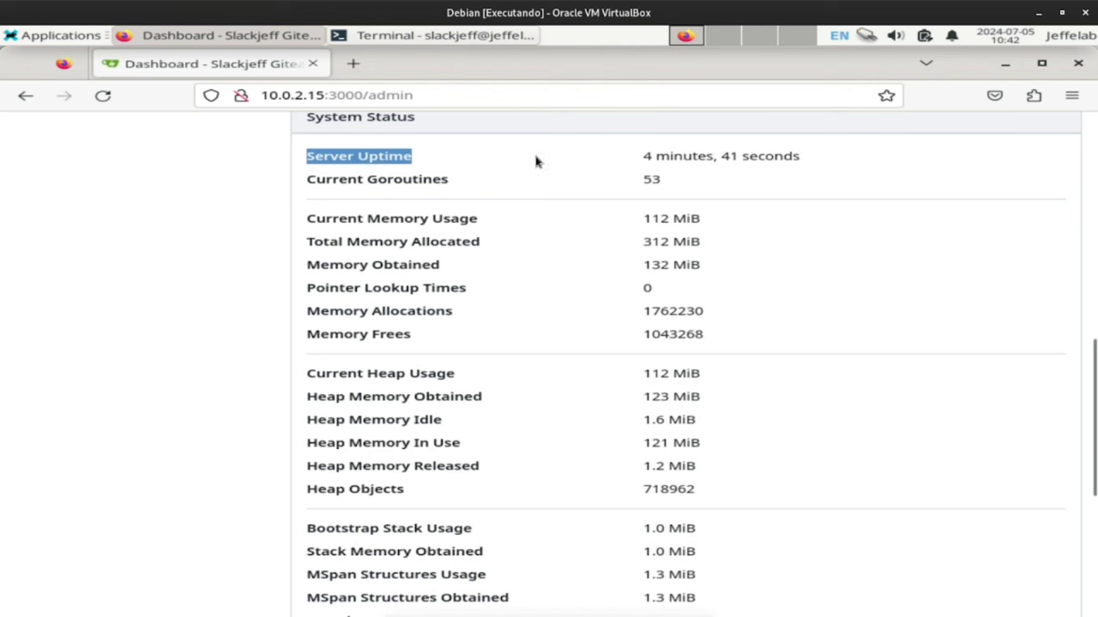
scroll(534, 335, "down", 4)
scroll(534, 335, "up", 4)
left_click_drag(327, 220, 721, 229)
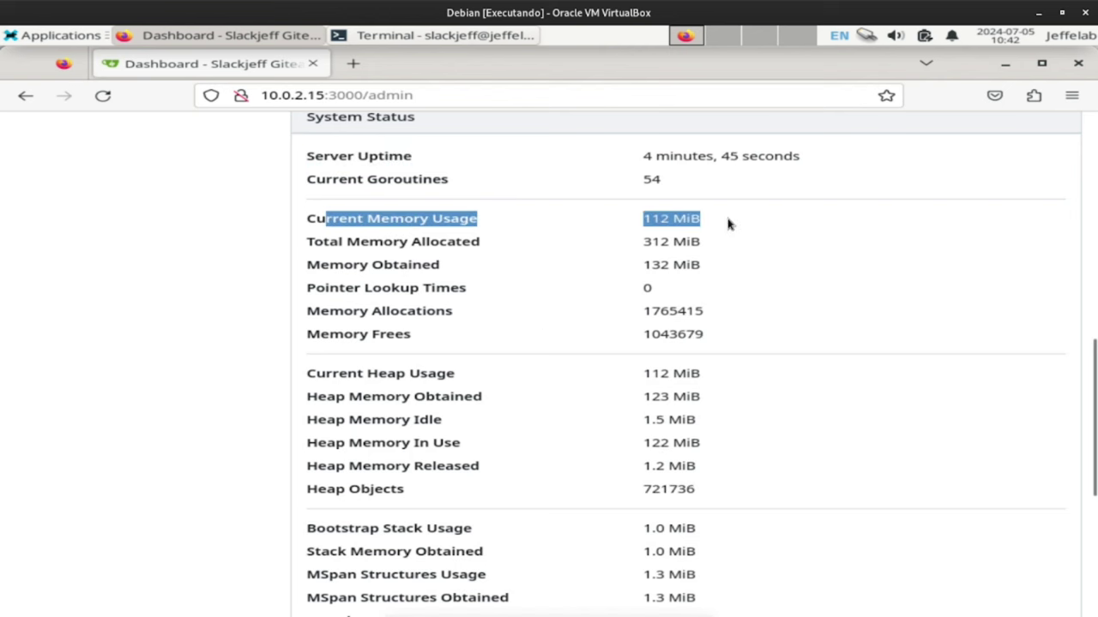
left_click(614, 240)
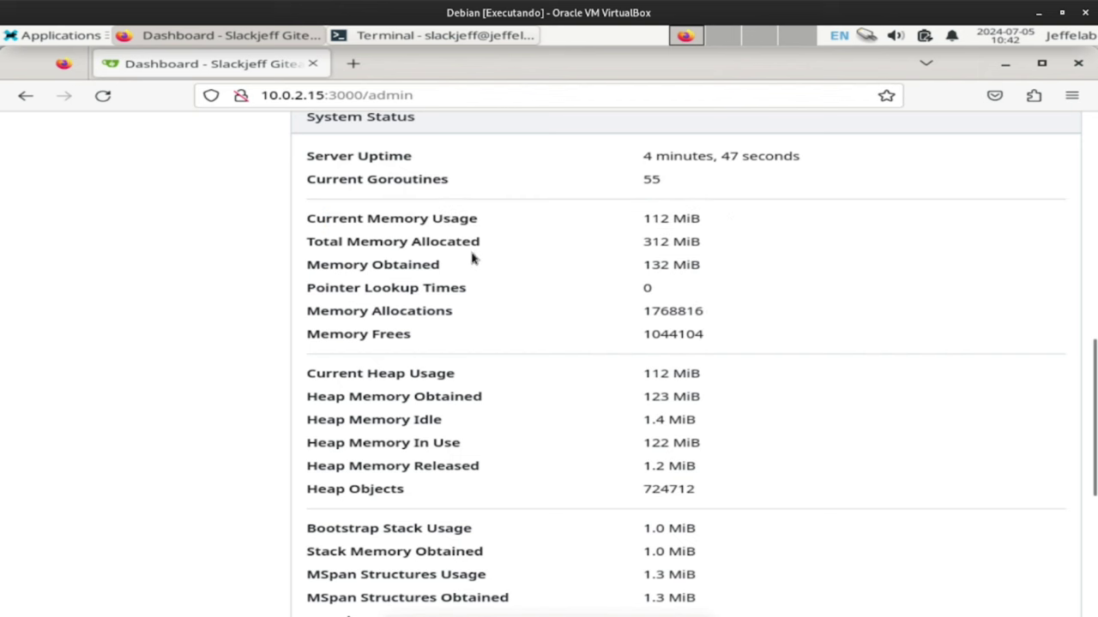
left_click_drag(631, 223, 711, 240)
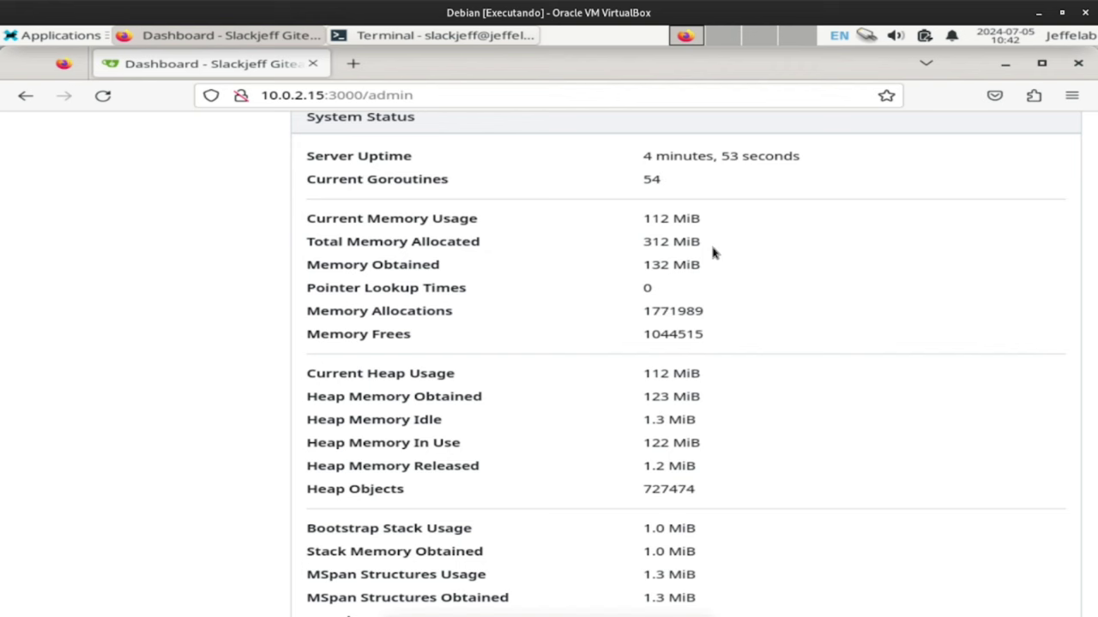
scroll(716, 244, "down", 6)
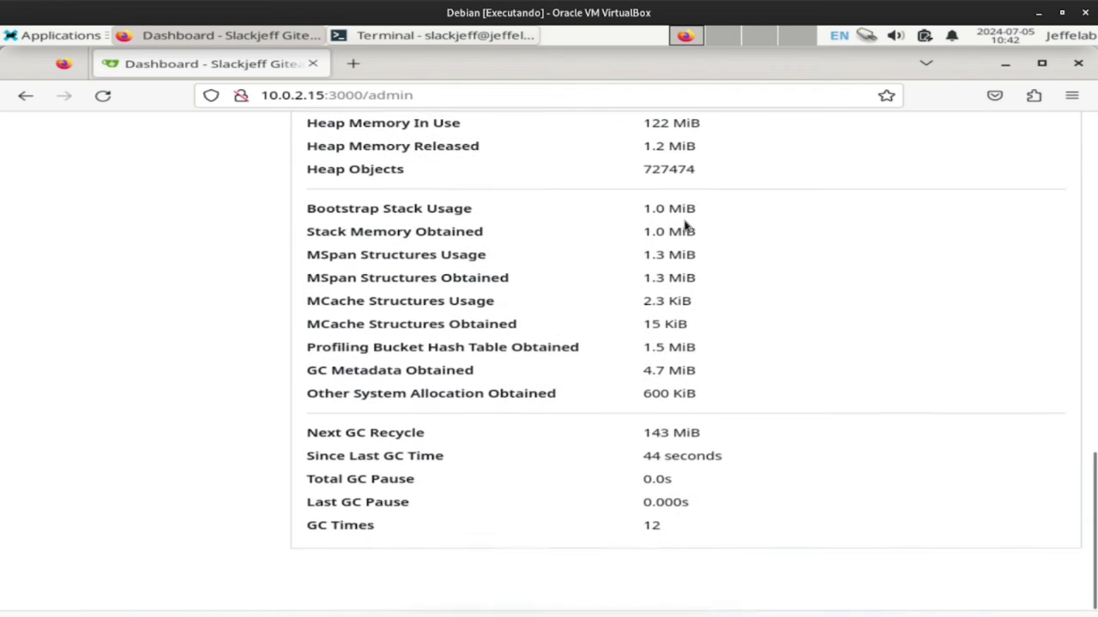
scroll(687, 225, "down", 1)
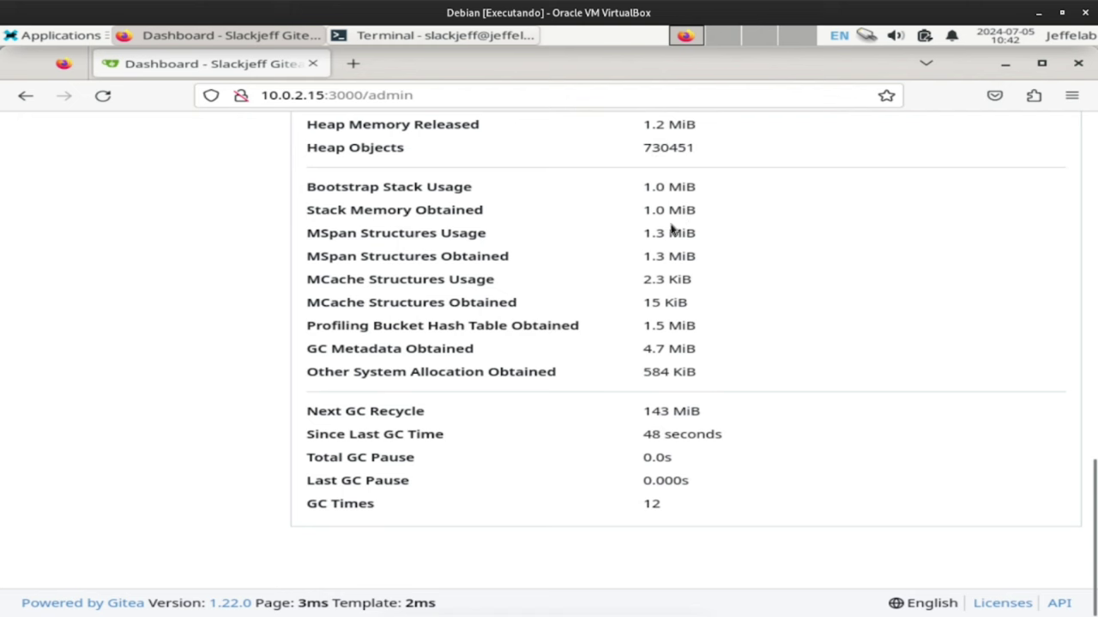
scroll(368, 300, "up", 15)
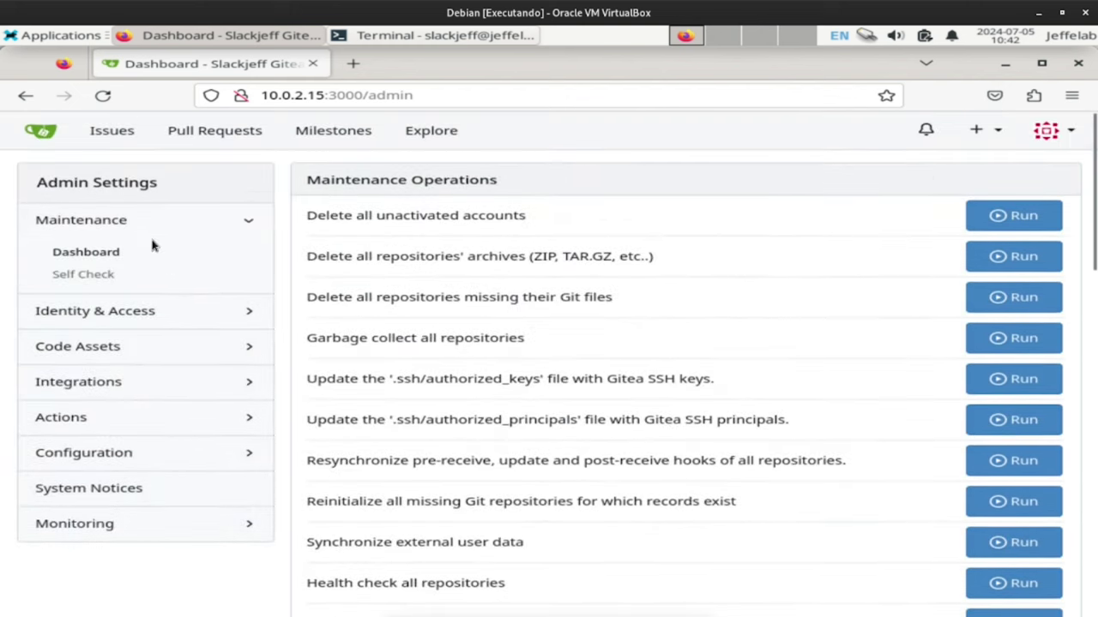
Collapse Maintenance and expand Identity & Access, Code Assets, Integrations, Actions and Configuration.
left_click(251, 220)
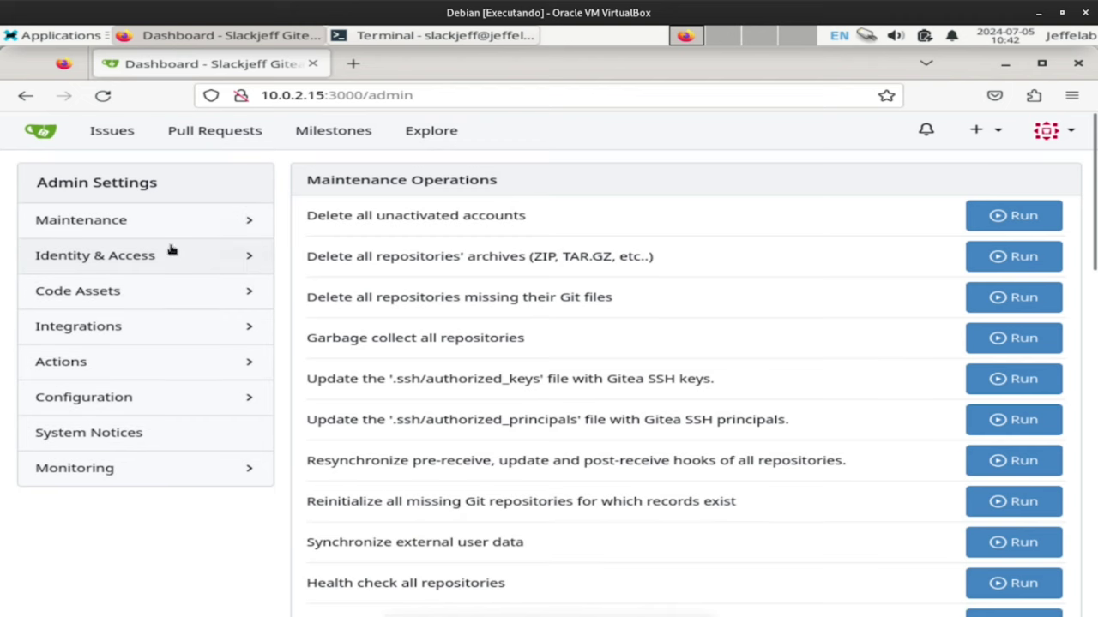
left_click(248, 254)
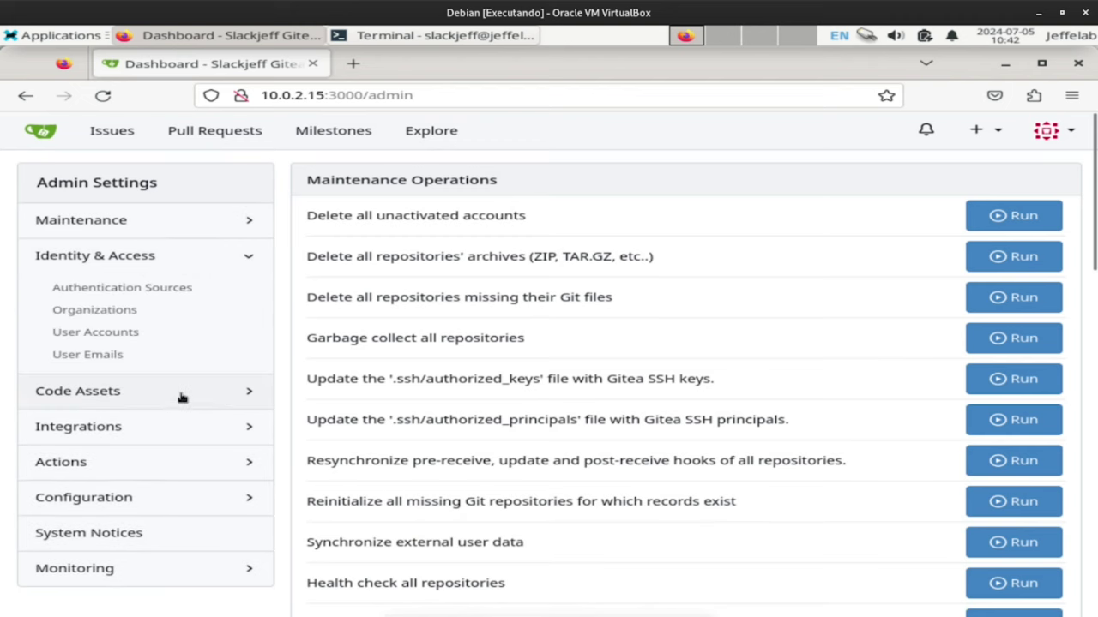
left_click(184, 391)
scroll(232, 271, "down", 1)
left_click(153, 388)
scroll(138, 335, "down", 2)
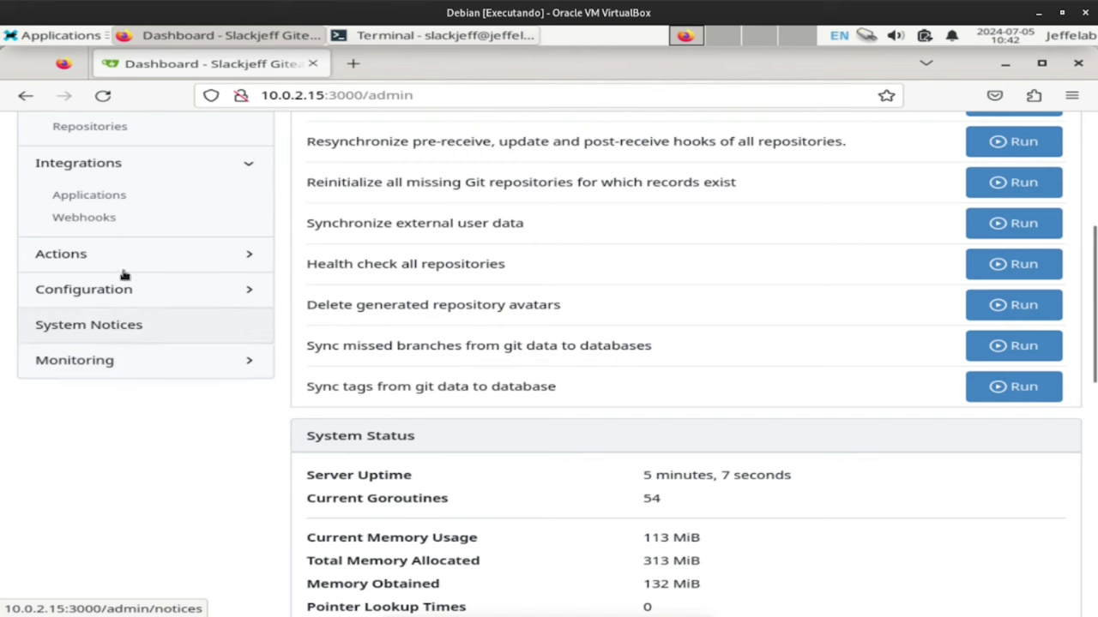
left_click(146, 262)
left_click(168, 345)
In Configuration > Settings, save the avatar settings with Disable Gravatar turned off.
scroll(164, 362, "down", 1)
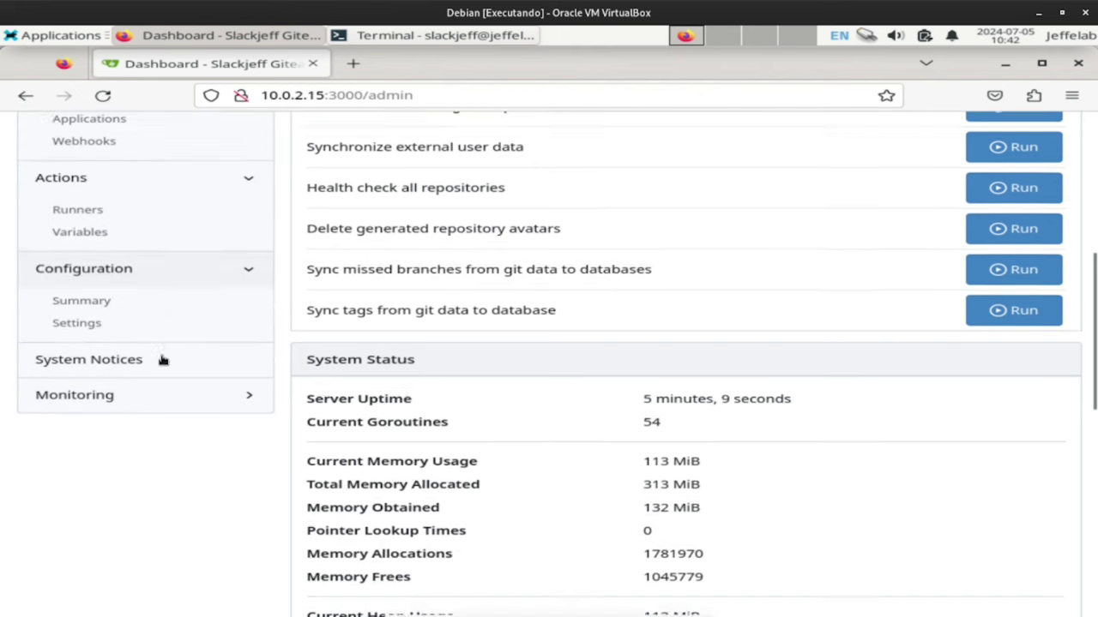
left_click(75, 296)
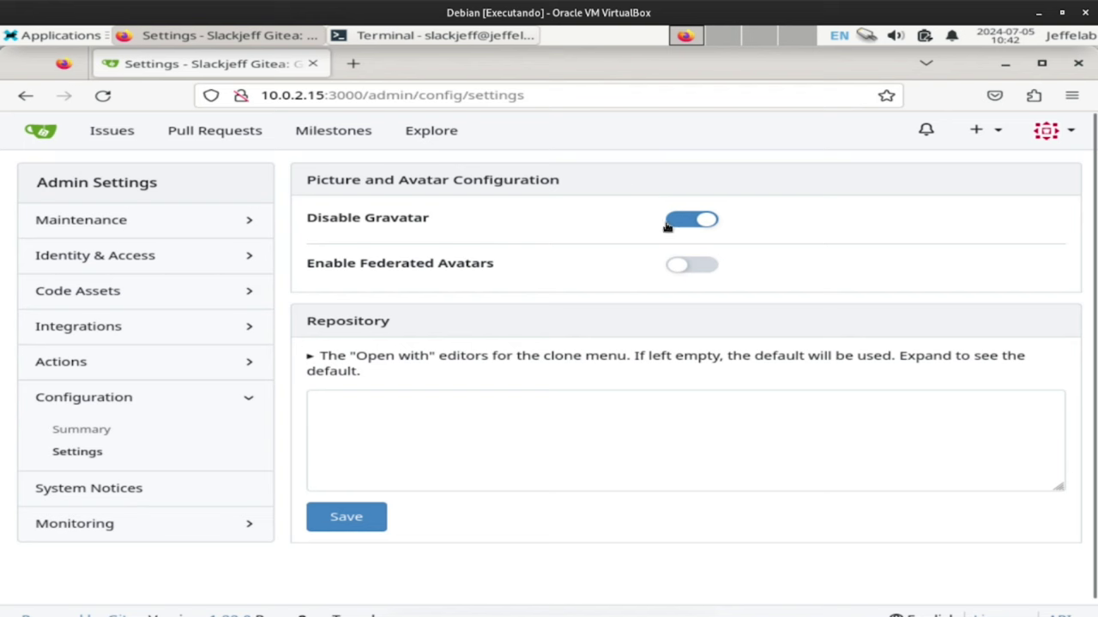
left_click(347, 518)
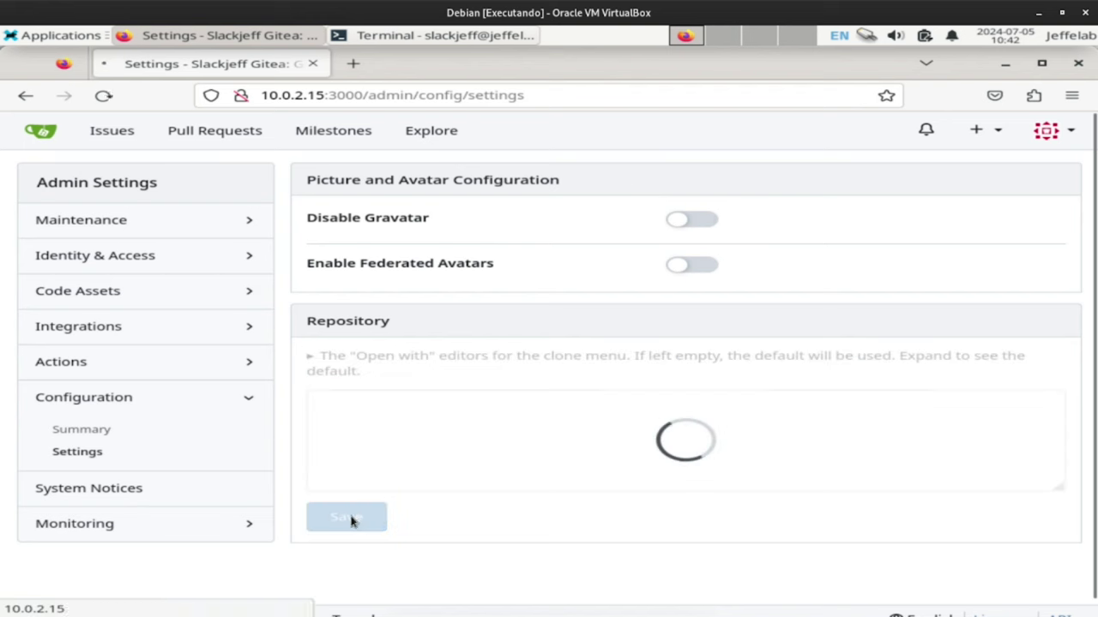
View System Notices, showing 0 notices, then bring the Terminal to the front.
scroll(120, 440, "down", 1)
left_click(154, 474)
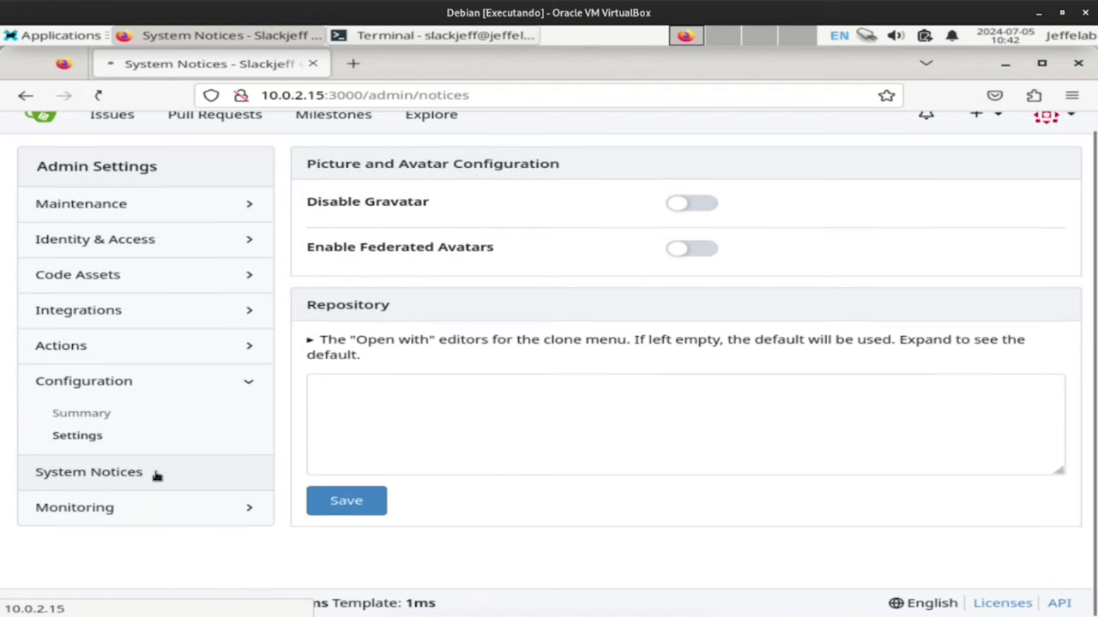
left_click(89, 467)
scroll(52, 443, "down", 2)
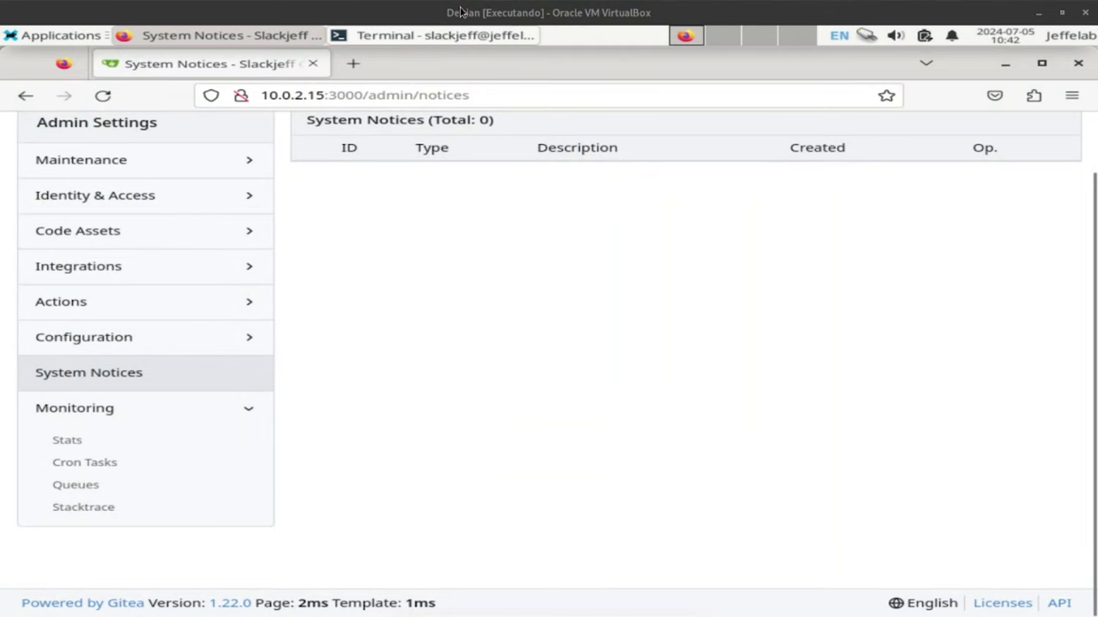
left_click(441, 36)
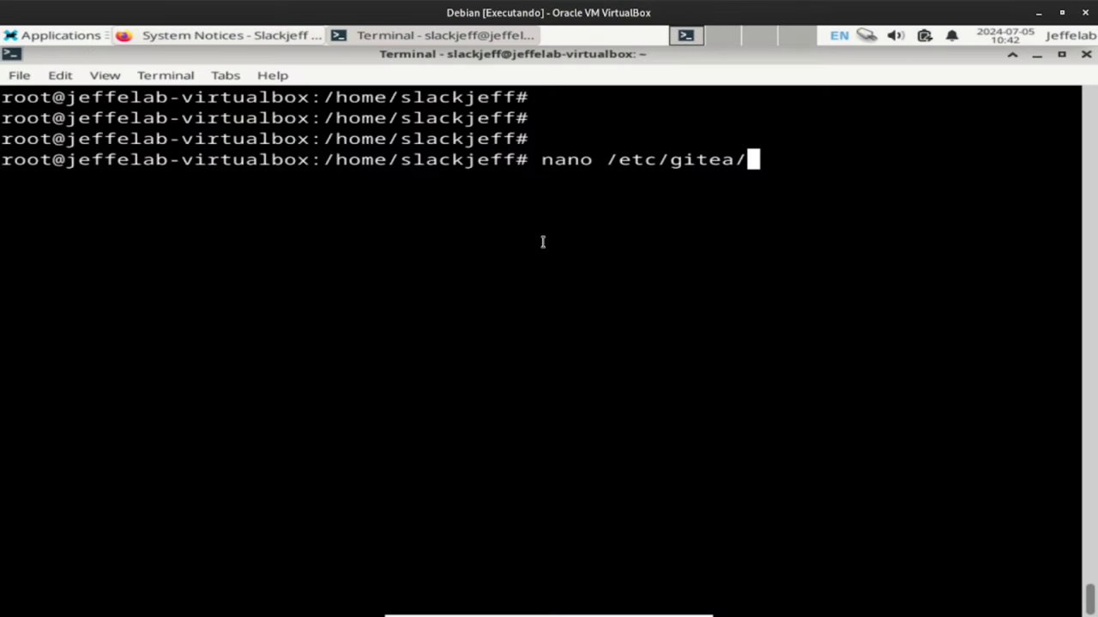
Open /etc/gitea/app.ini in nano, add a line near OFFLINE_MODE, and save.
key("ctrl+l")
key("Tab")
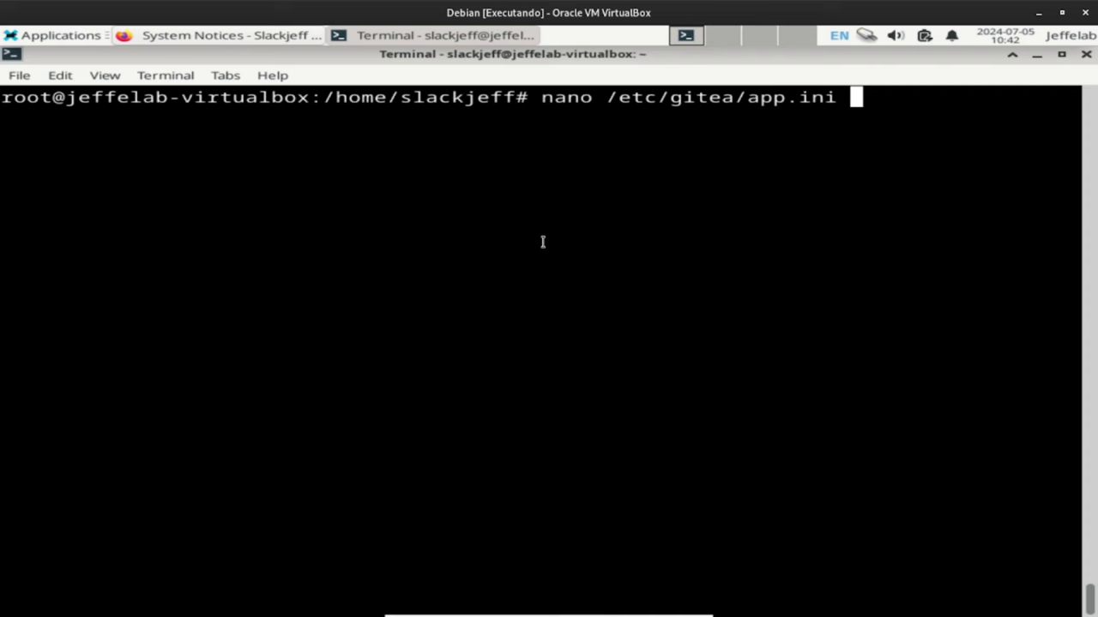
key("Return")
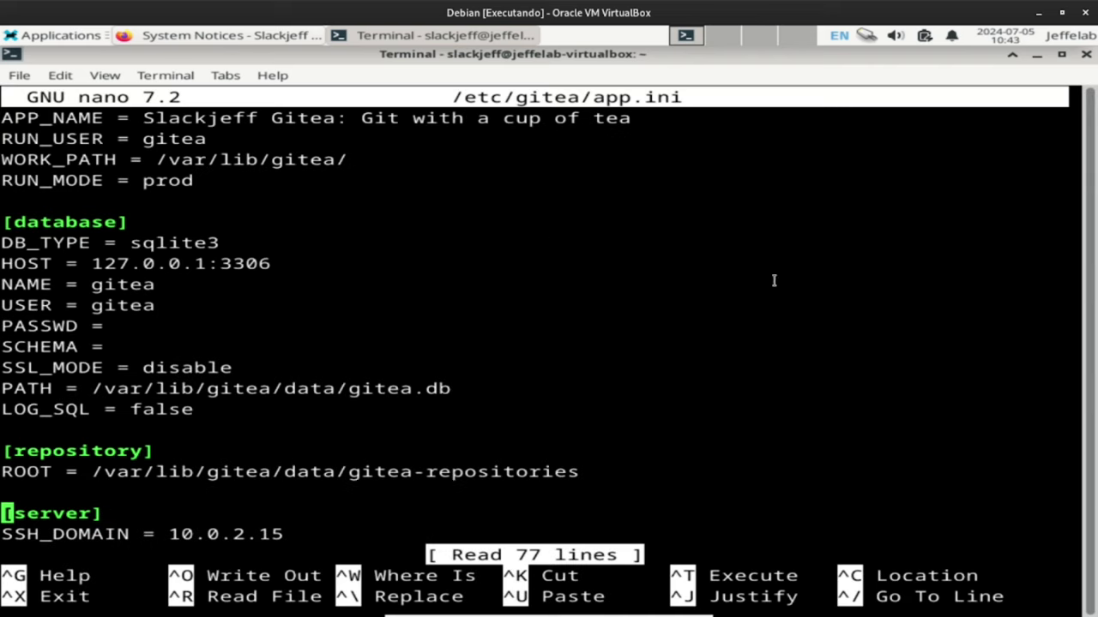
key("Down")
key("Down")
key("Down")
key("Down")
key("Down")
key("Down")
key("Down")
key("Down")
key("Down")
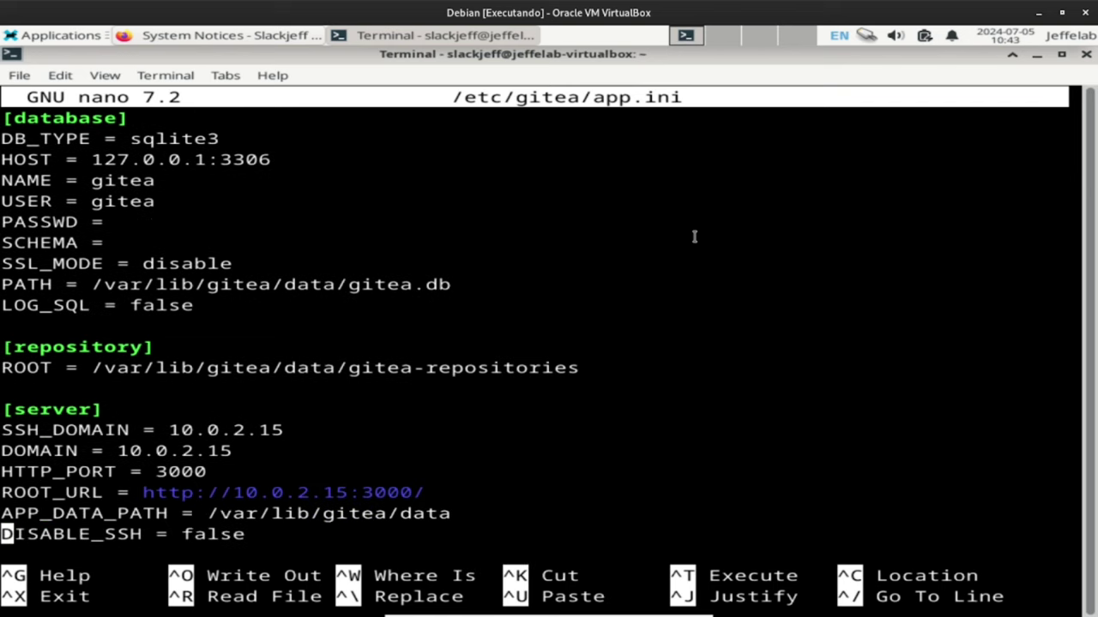
key("Down")
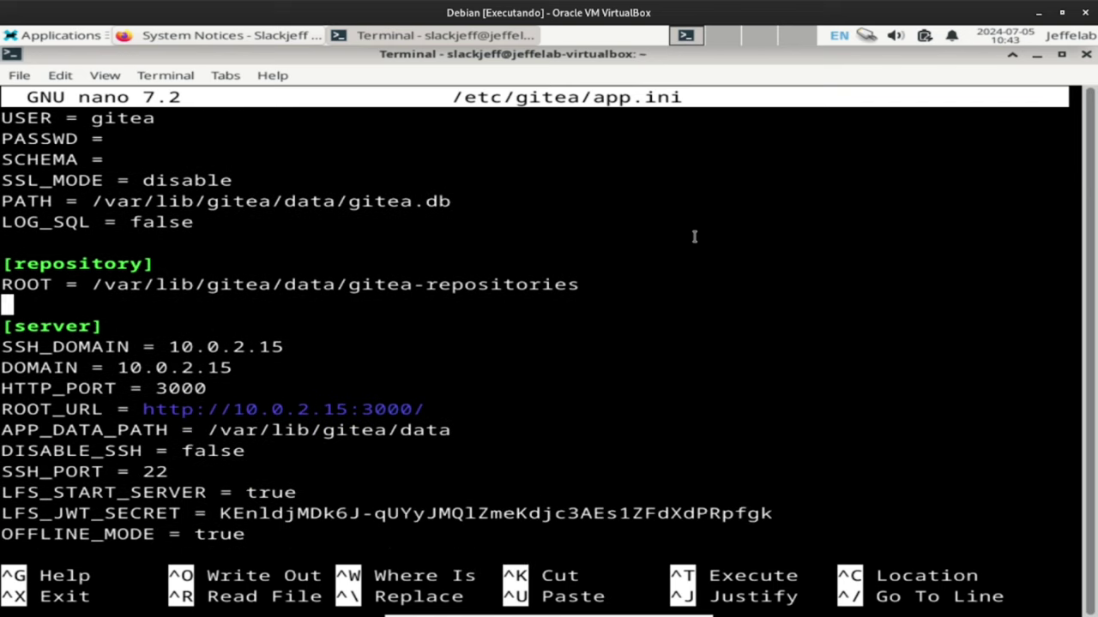
key("Return")
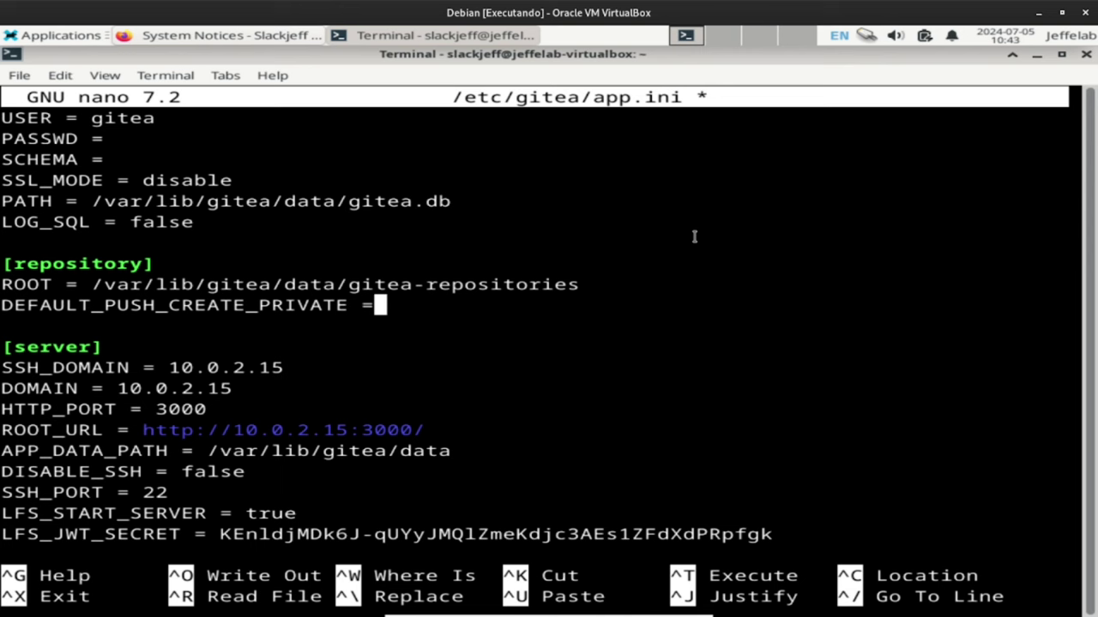
key("ctrl+s")
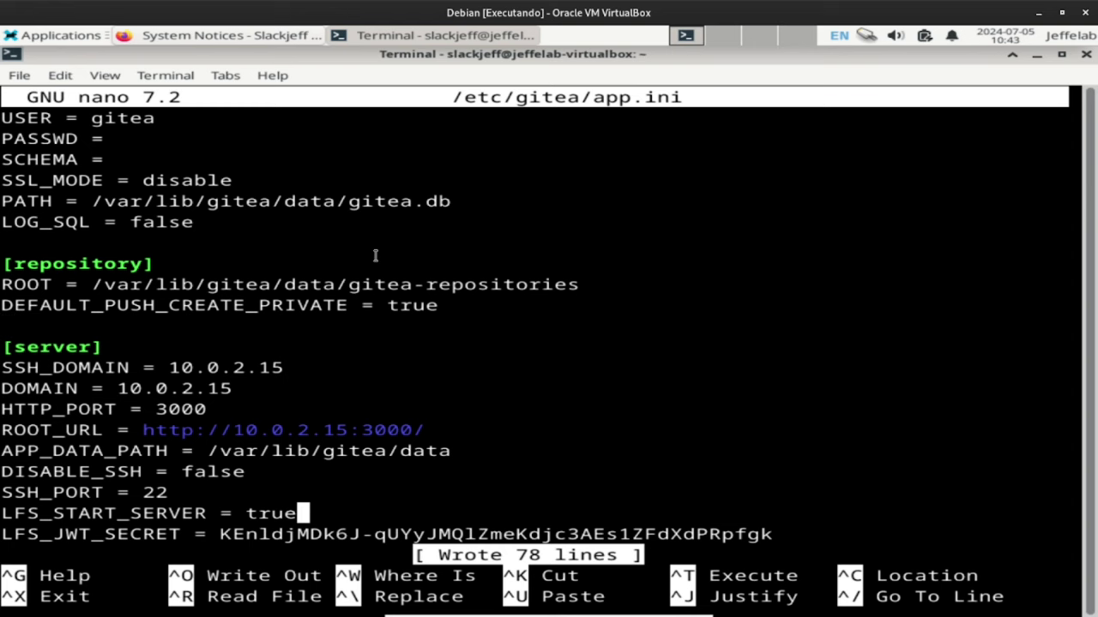
Scroll through the service, session, security and oauth2 sections and save app.ini again (78 lines).
key("Down")
key("Down")
key("Down")
key("Down")
key("Down")
key("Down")
key("Down")
key("Down")
key("Down")
key("Down")
key("Down")
key("Down")
key("Down")
key("Down")
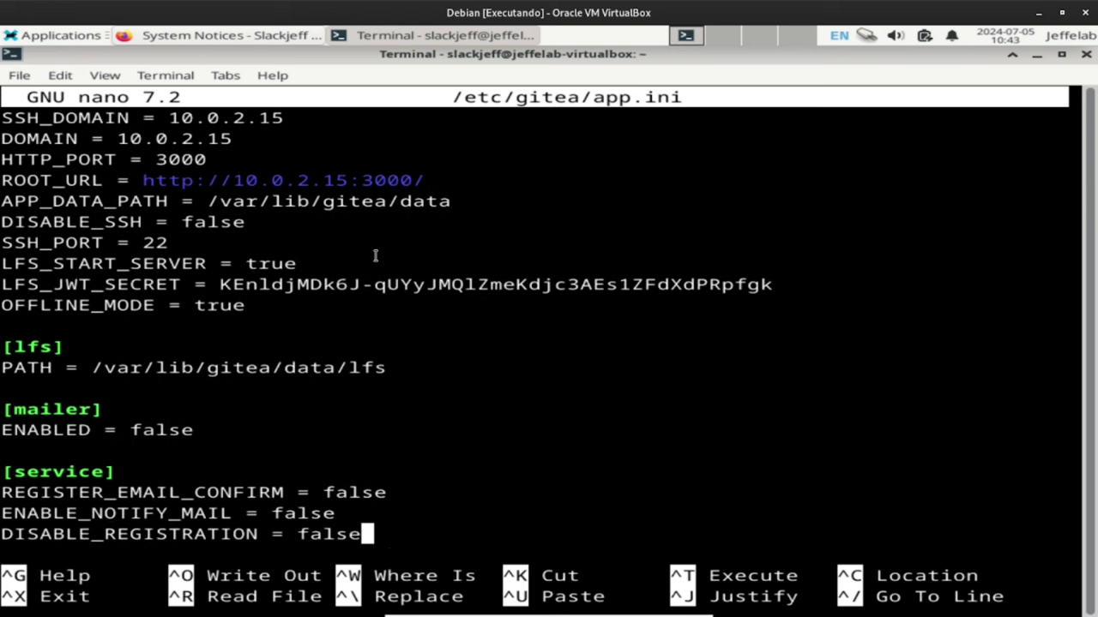
key("Down")
key("Down")
key("Down")
key("Down")
key("Down")
key("Down")
key("Down")
key("Down")
key("Down")
key("Down")
key("Down")
key("Down")
key("Down")
key("Down")
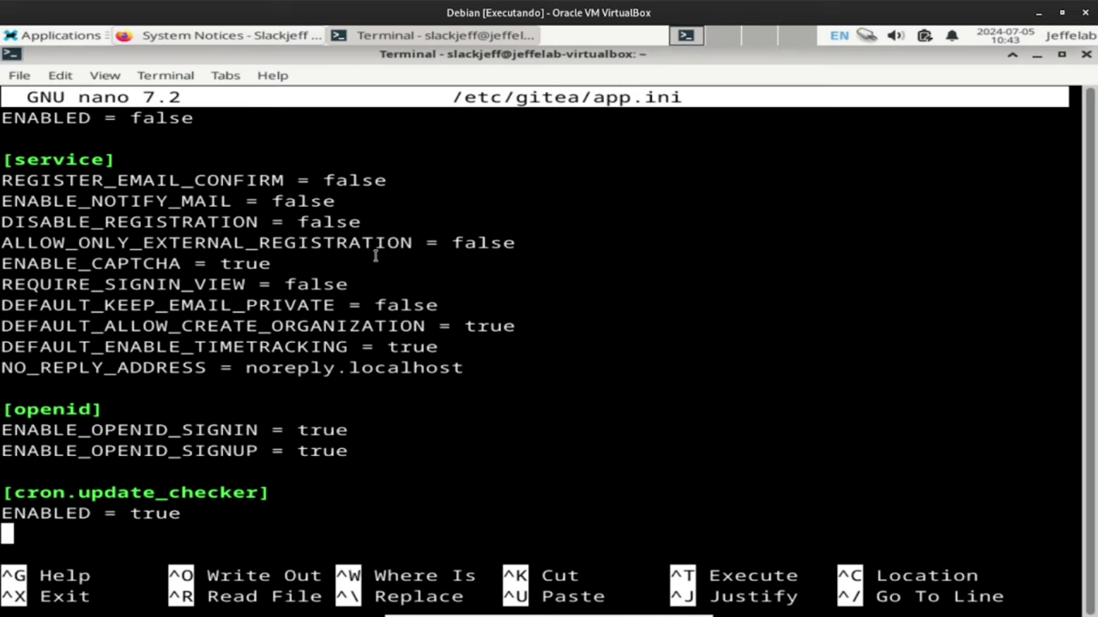
key("Down")
key("Down")
key("Down")
key("Down")
key("Down")
key("Down")
key("Down")
key("Down")
key("Down")
key("Down")
key("Down")
key("Down")
key("Down")
key("Down")
key("Down")
key("Down")
key("Down")
key("Down")
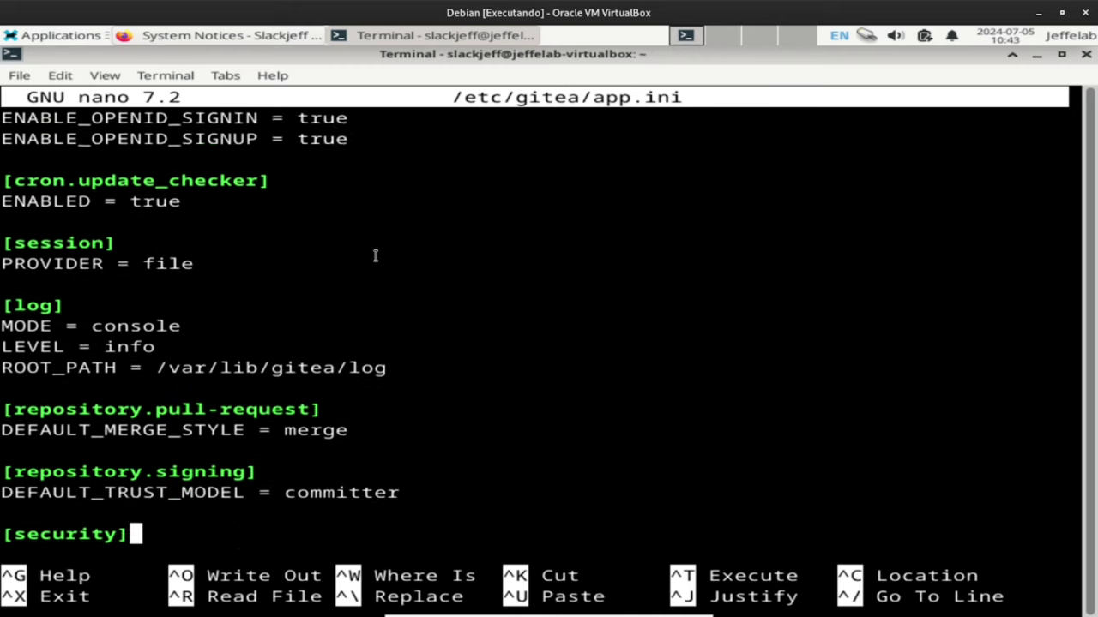
key("Down")
key("Down")
key("Down")
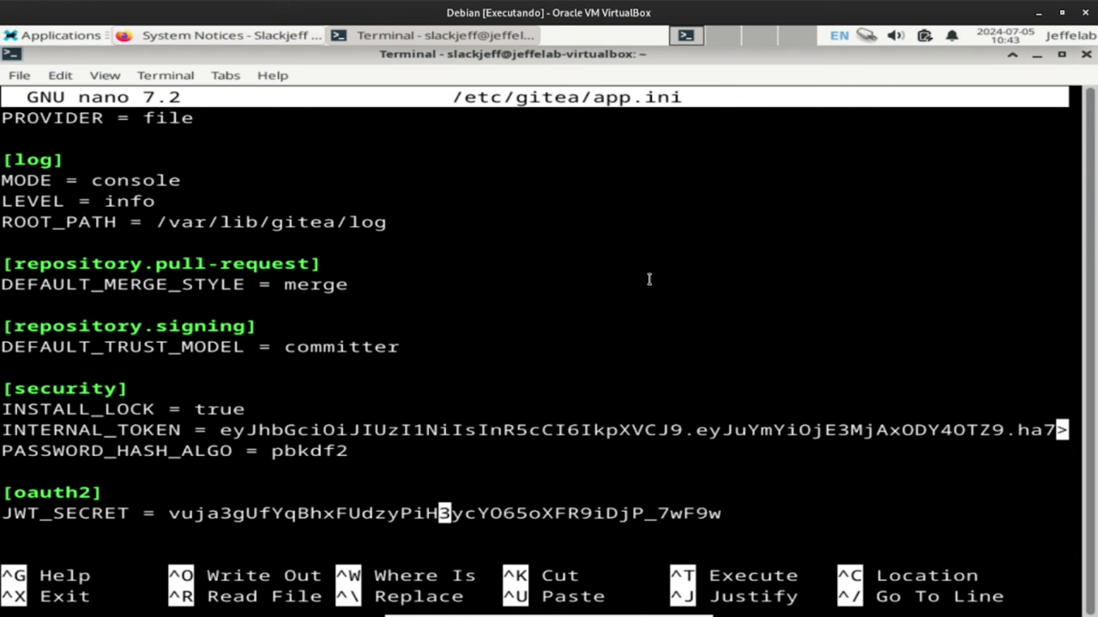
key("Up")
key("Up")
key("Up")
key("Up")
key("Up")
key("Up")
key("Up")
key("Up")
key("Up")
key("Up")
key("Up")
key("Up")
key("Up")
key("Up")
key("Up")
key("Up")
key("Up")
key("Up")
key("Up")
key("Up")
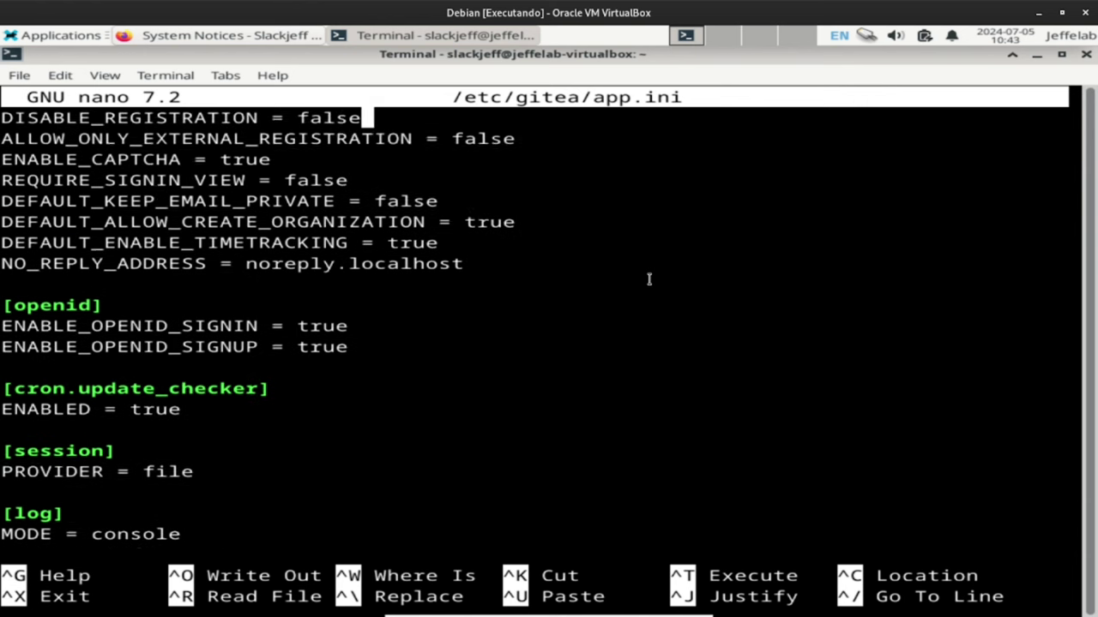
key("Up")
key("Up")
key("Up")
key("Up")
key("Up")
key("Up")
key("Up")
key("Up")
key("Up")
key("Up")
key("Up")
key("Up")
key("Up")
key("Up")
key("Up")
key("Up")
key("Up")
key("Up")
key("Up")
key("Up")
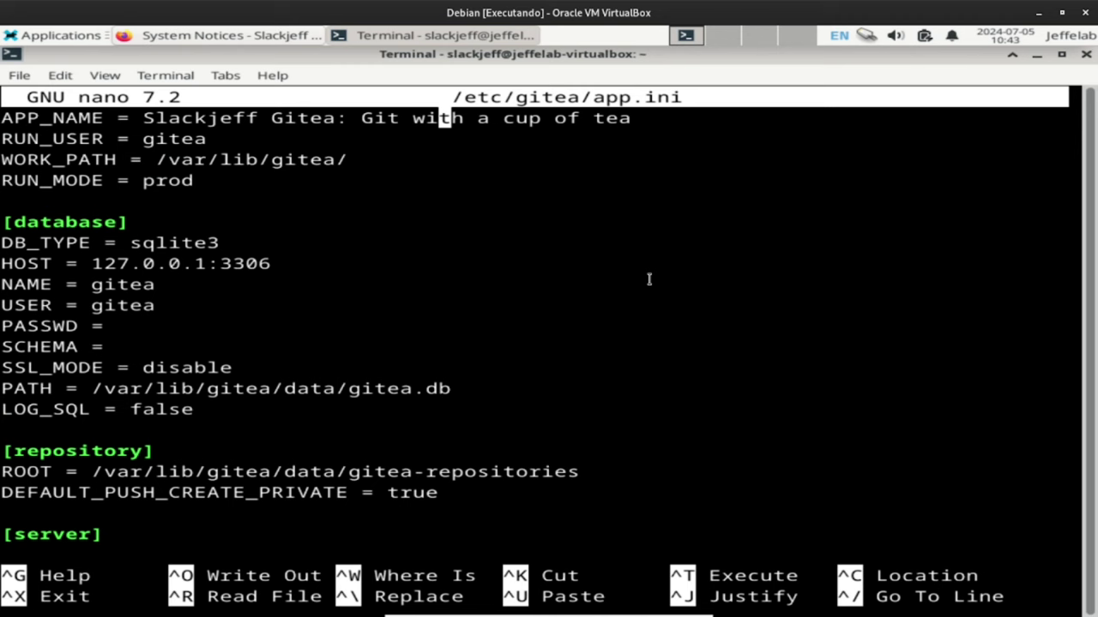
key("ctrl+s")
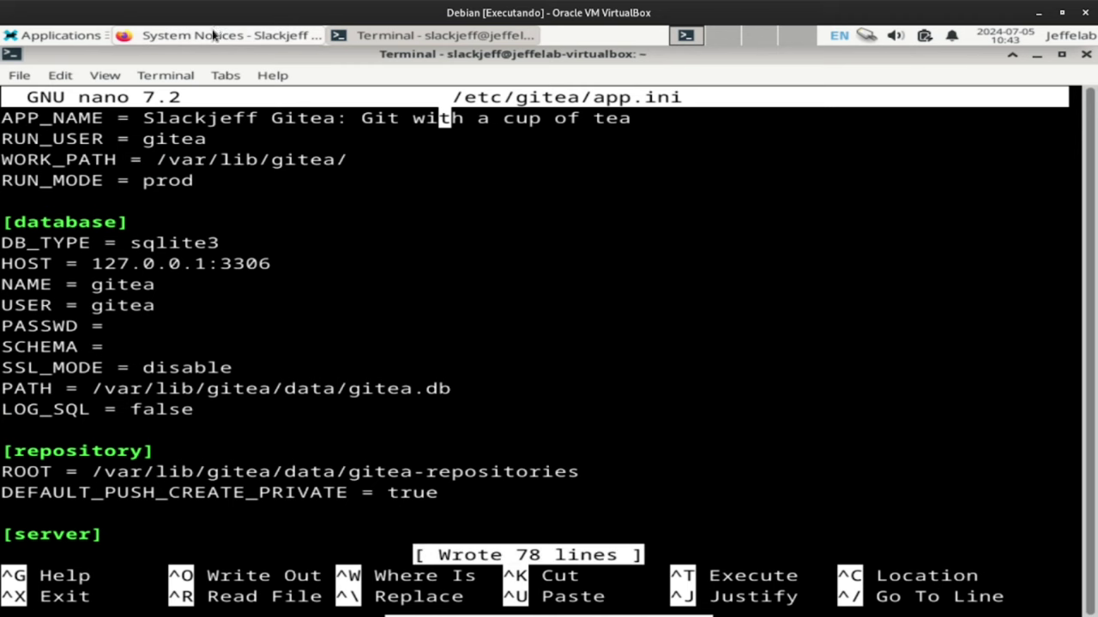
left_click(213, 34)
Start a new repository named teste.
scroll(303, 240, "up", 2)
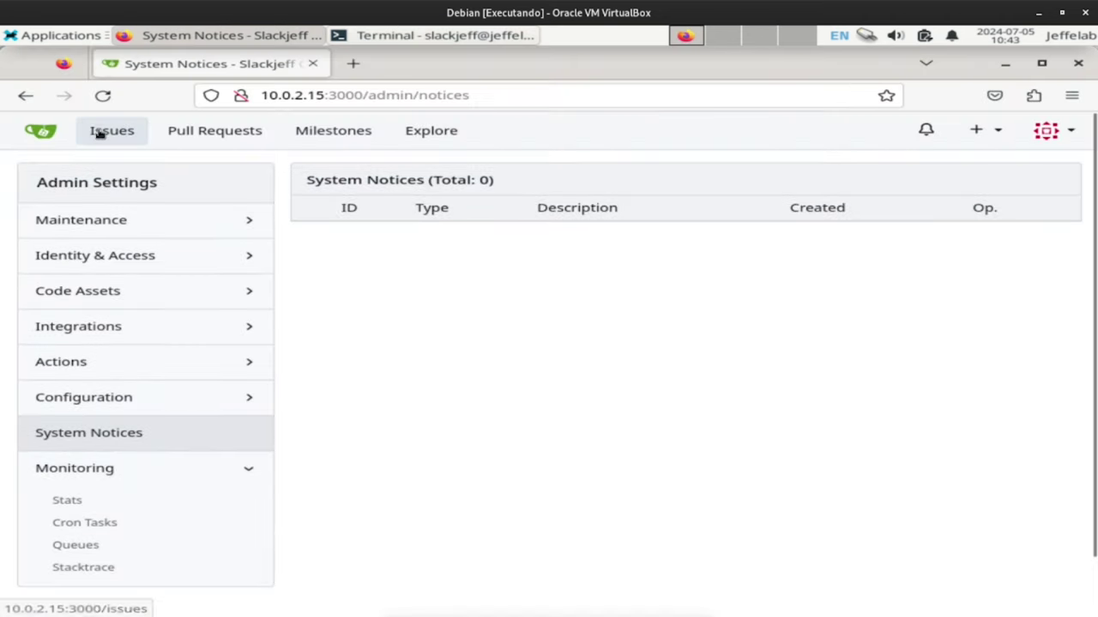
left_click(113, 131)
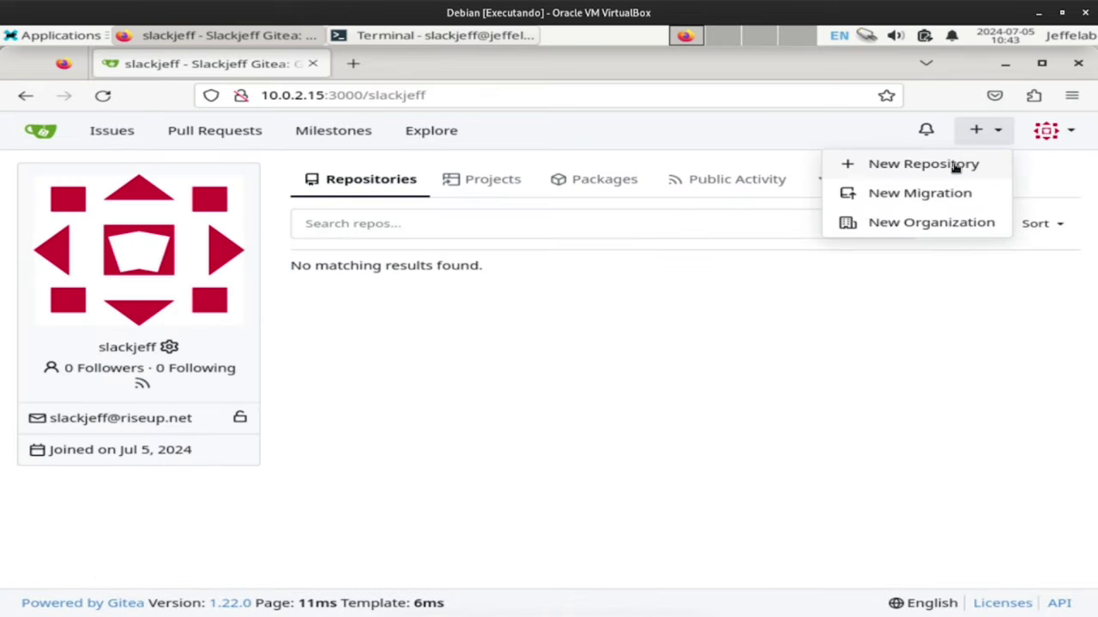
left_click(907, 164)
scroll(530, 239, "down", 2)
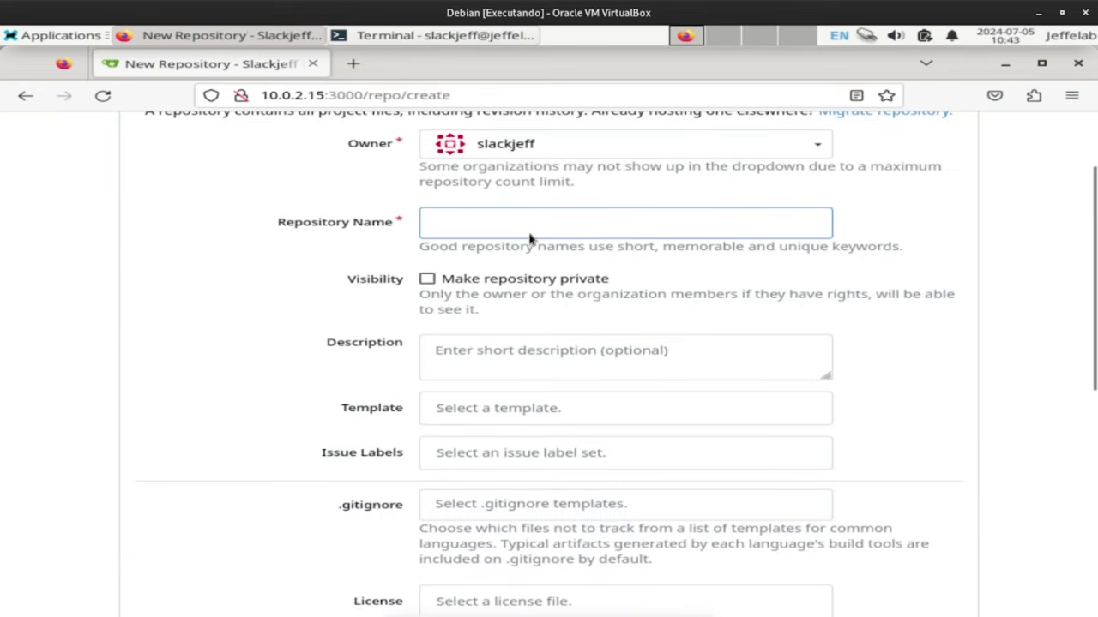
type("teste")
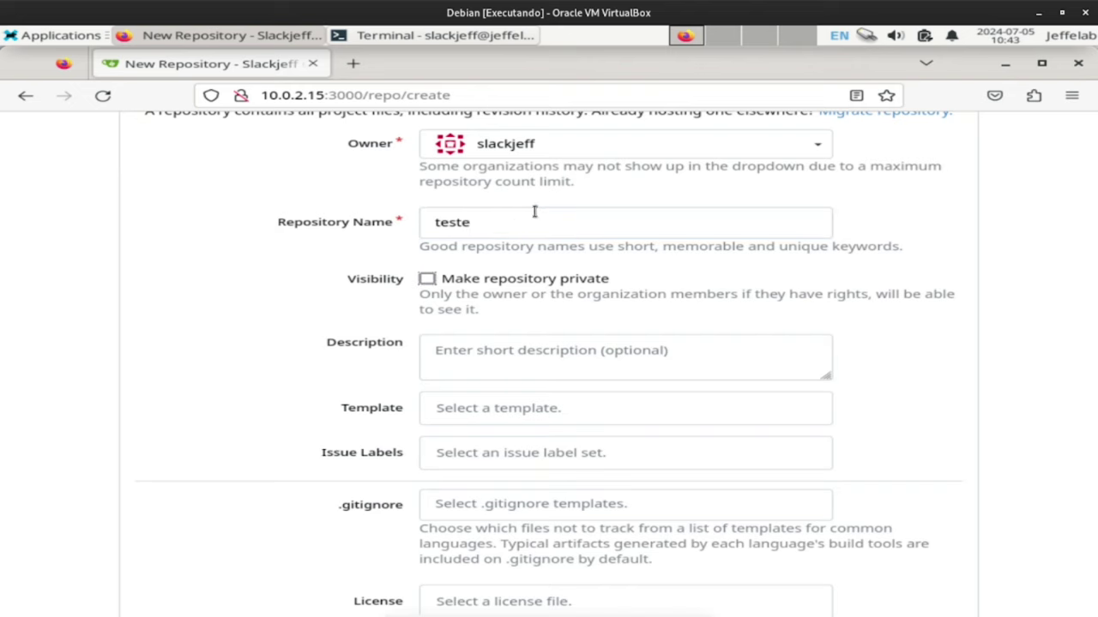
Choose the AMD-newlib licence, make it a template, and create the teste repository.
scroll(471, 356, "down", 6)
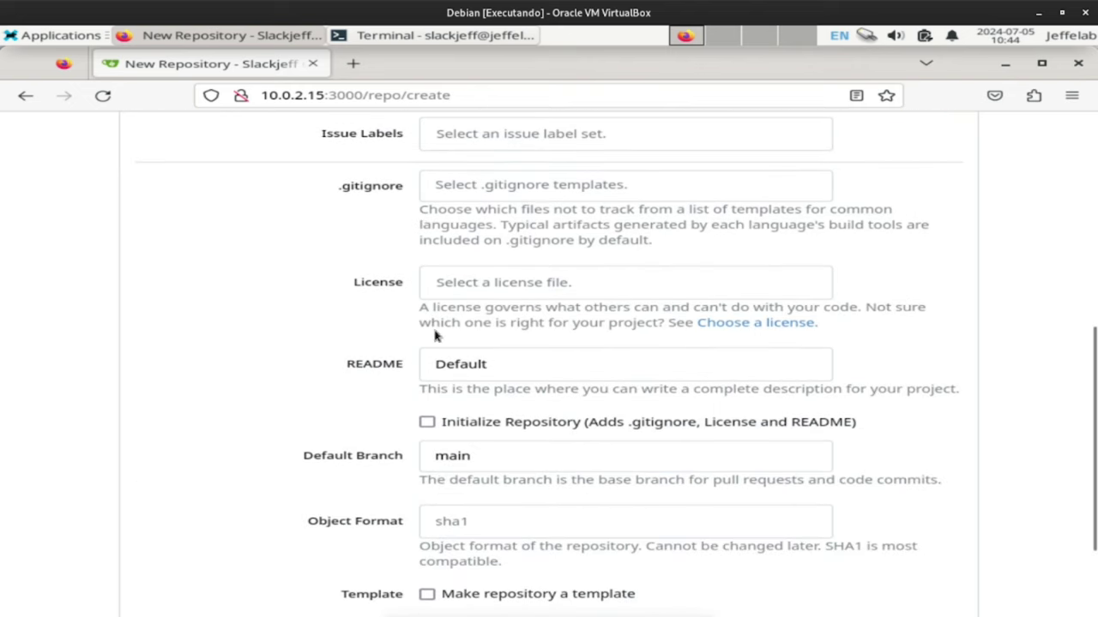
left_click(494, 282)
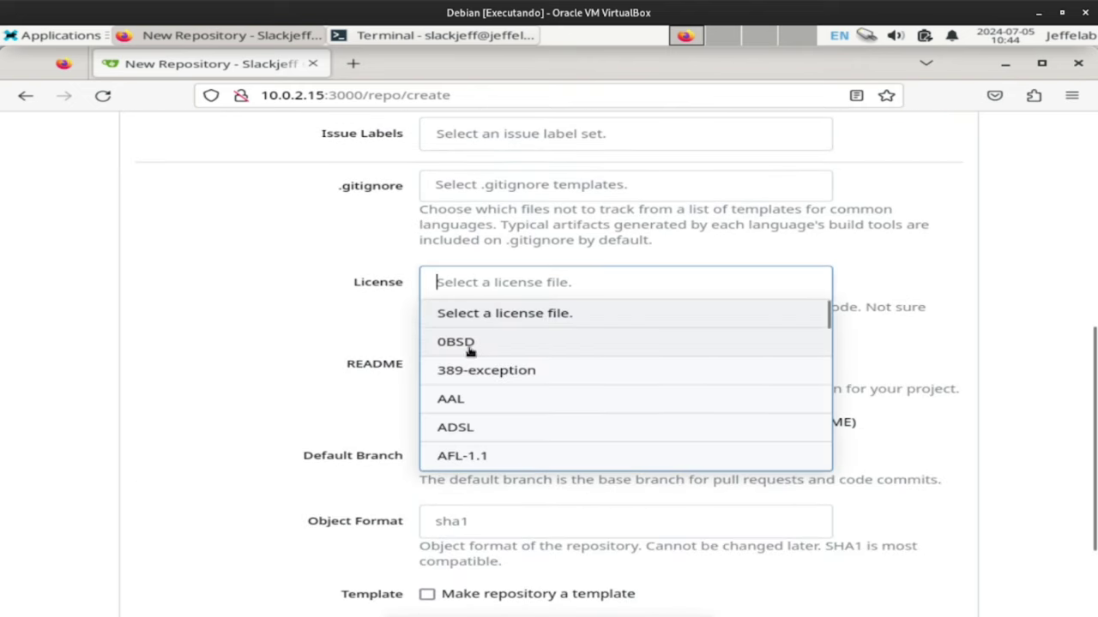
scroll(489, 416, "down", 5)
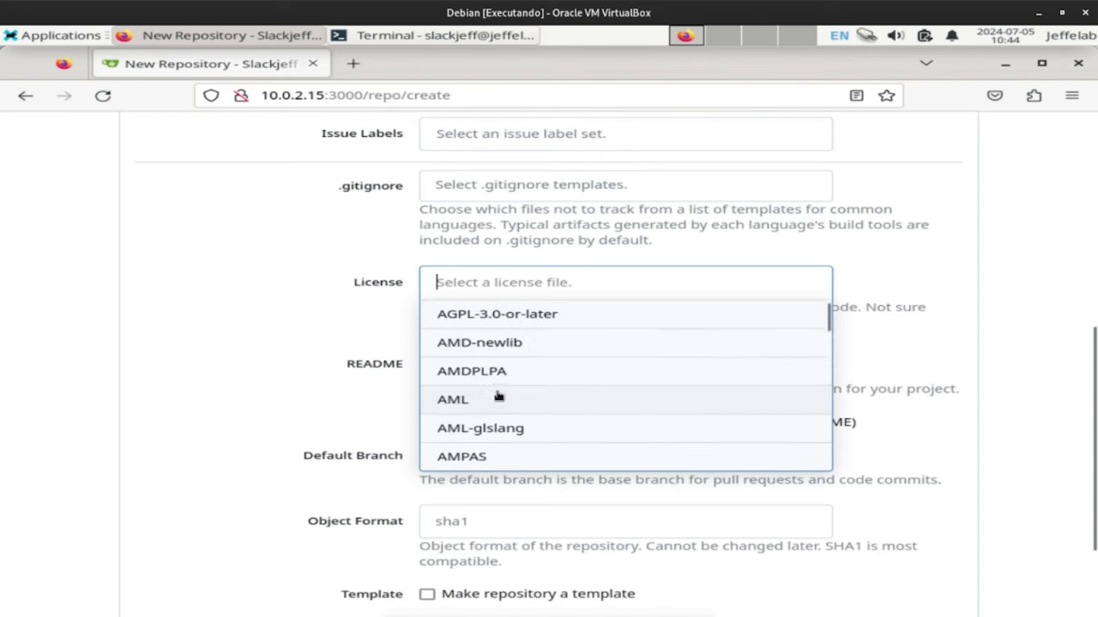
left_click(492, 344)
scroll(392, 409, "down", 2)
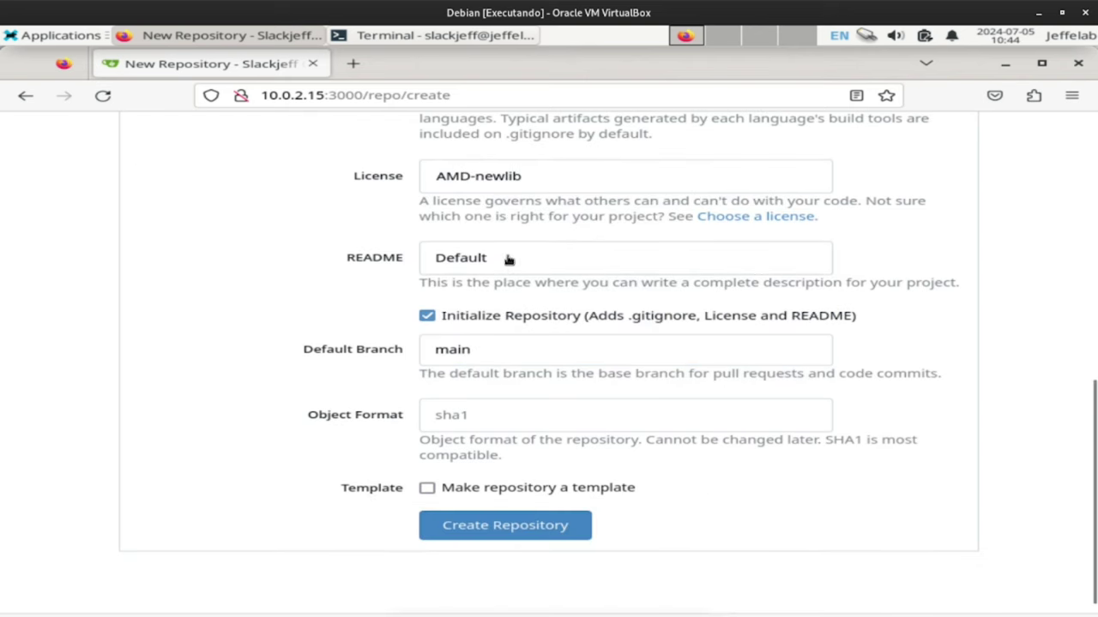
scroll(459, 463, "down", 1)
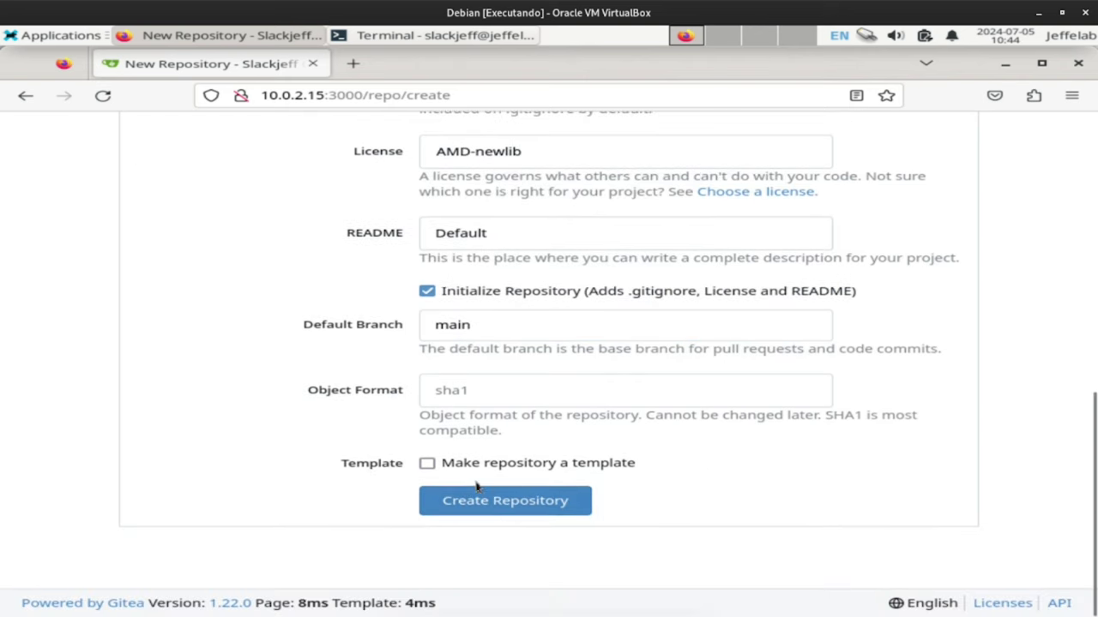
left_click(426, 463)
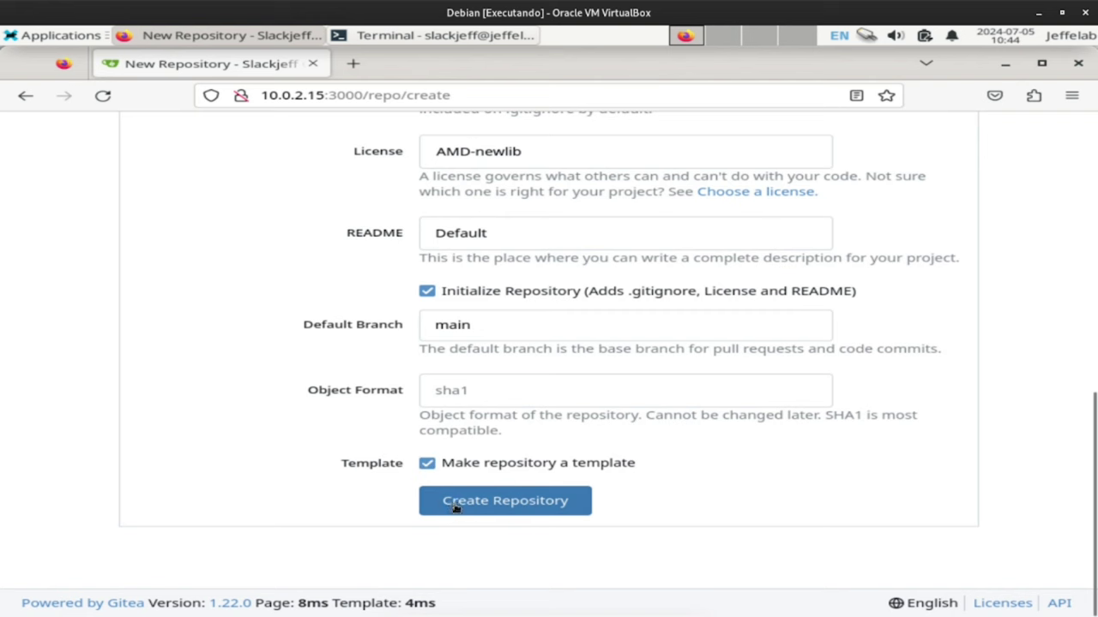
left_click(469, 508)
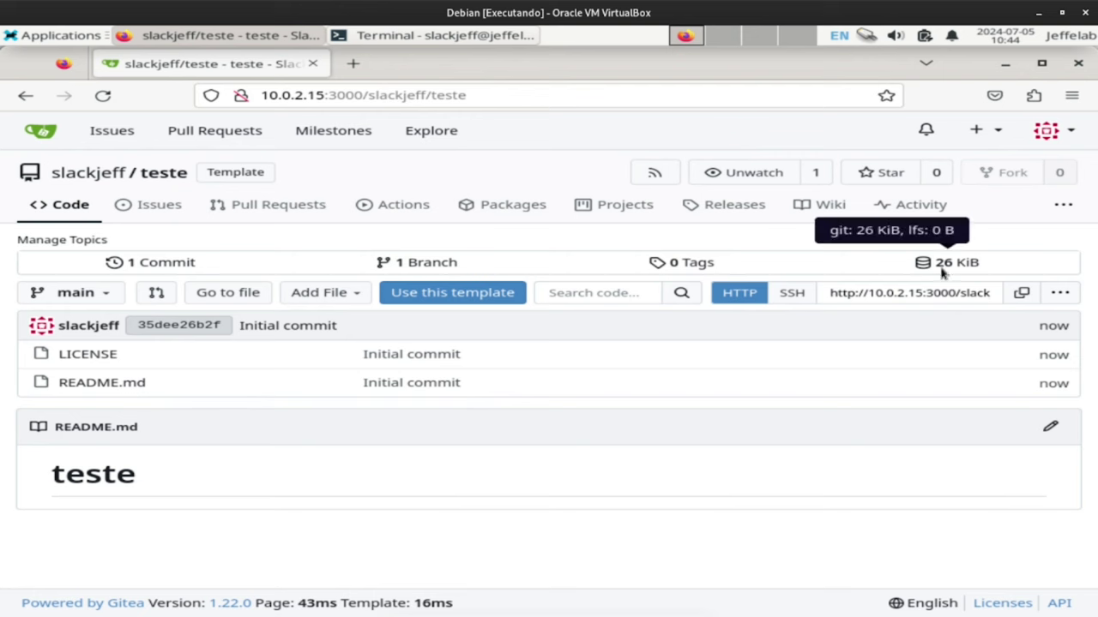
Switch the repository's clone URL from SSH to HTTP and copy it.
left_click(791, 292)
left_click(886, 295)
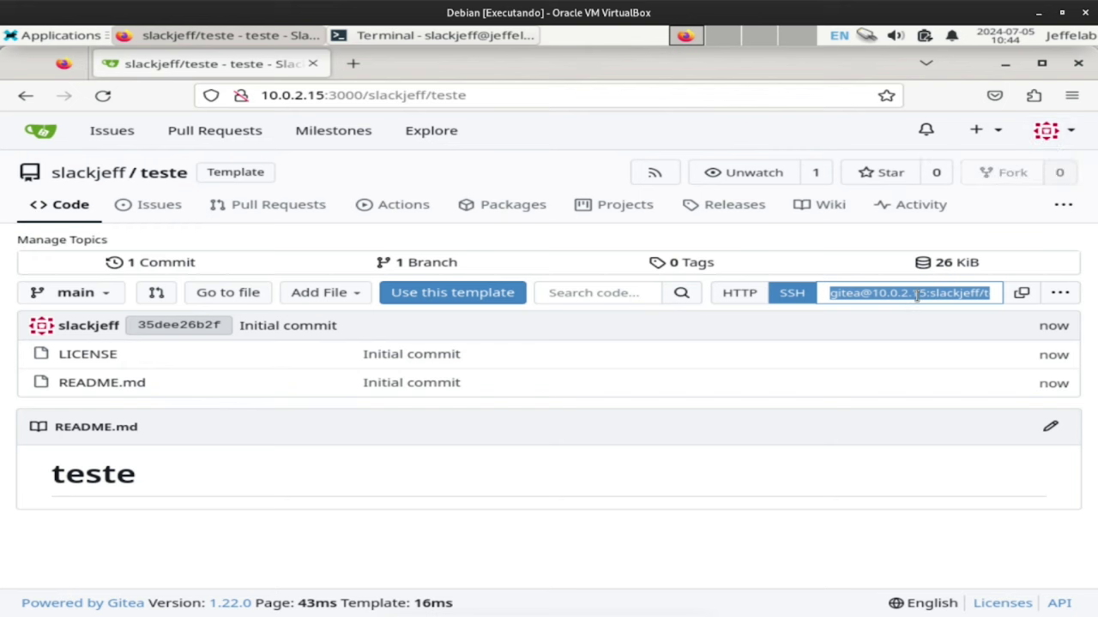
left_click(739, 292)
Run git clone with the pasted URL, enter the teste folder and list its files.
left_click(384, 35)
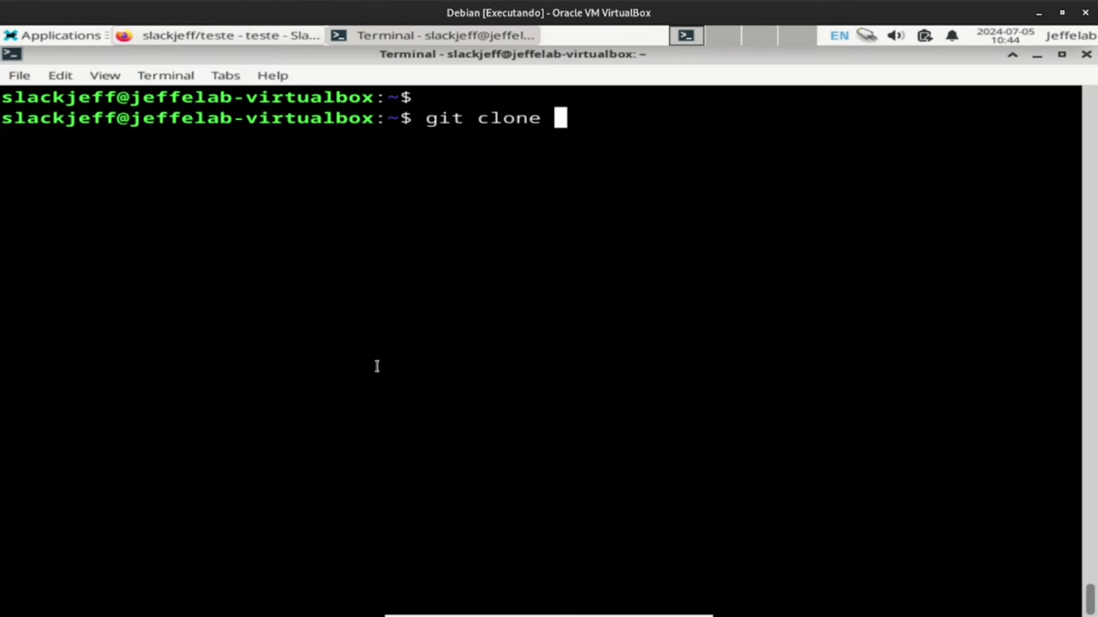
type("git clone")
type("http://10.0.2.15:3000/slackjeff/teste.git")
key("Return")
type("cd te")
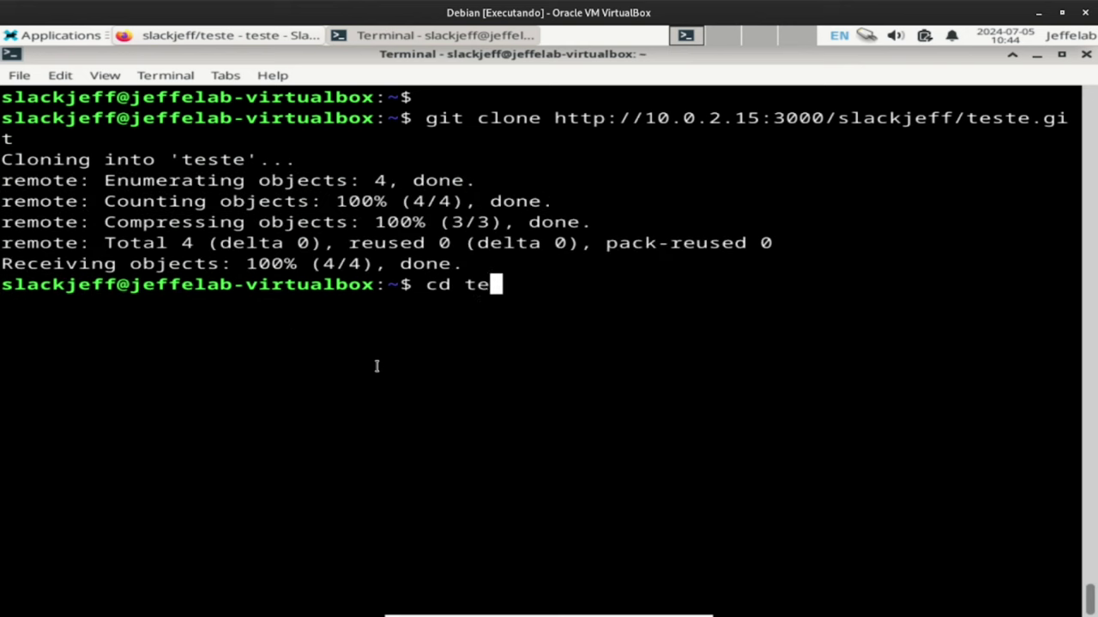
type("ste")
key("Return")
key("ctrl+l")
key("Return")
type("ls")
key("Return")
key("Return")
Open the account's SSH / GPG Keys settings from the avatar menu.
key("alt+Tab")
left_click(1046, 130)
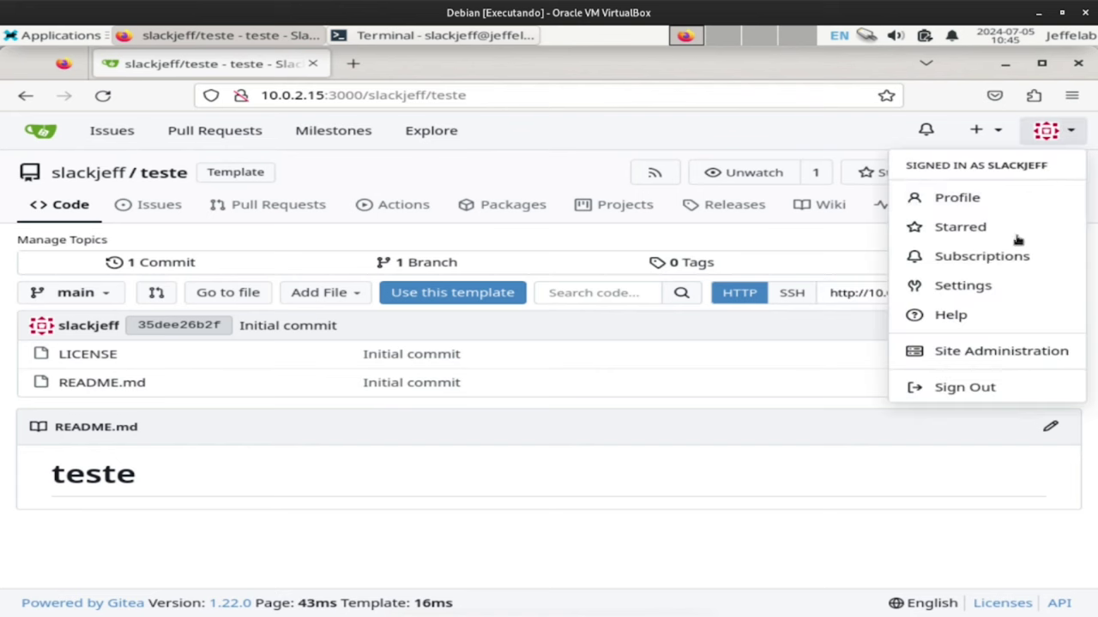
left_click(984, 288)
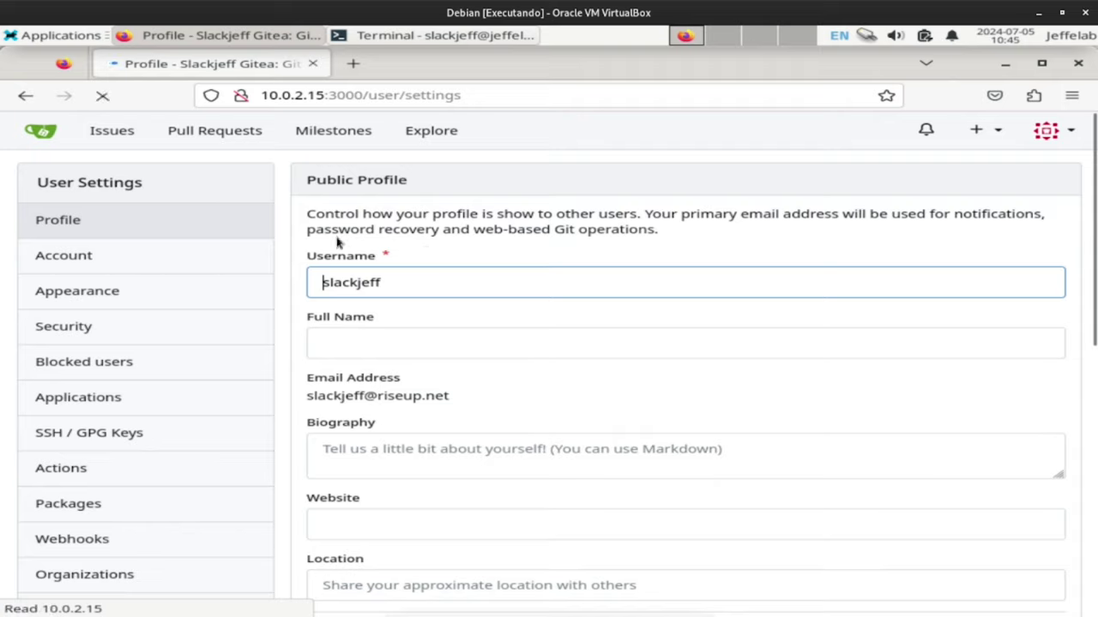
scroll(171, 223, "down", 2)
left_click(81, 321)
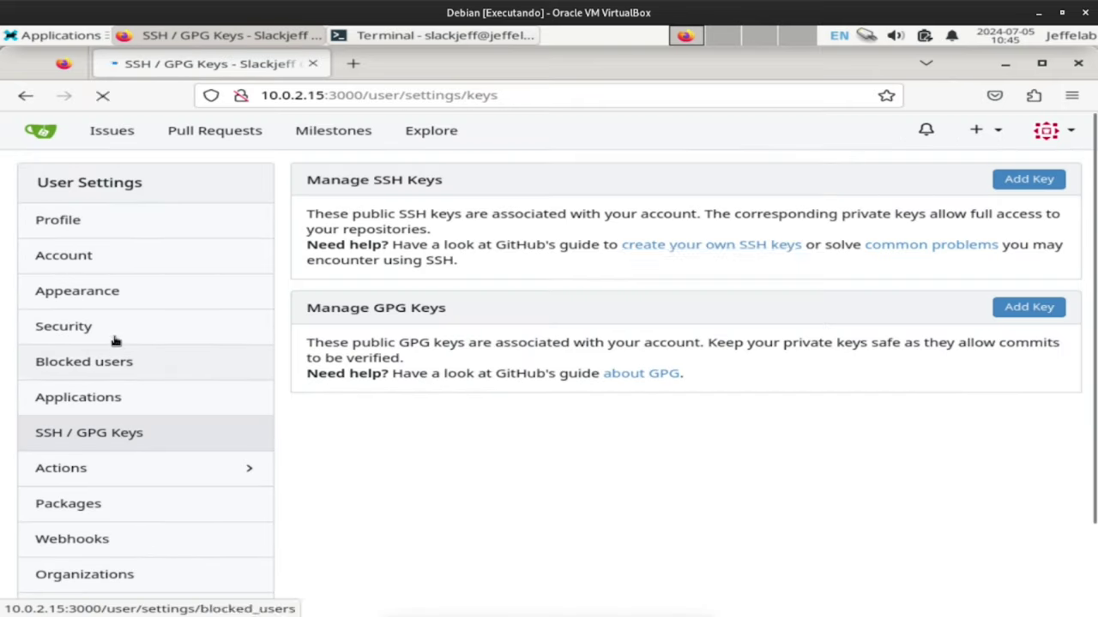
Under Manage SSH Keys, open the Add Key form and focus the Key Name field.
left_click_drag(302, 182, 490, 208)
left_click(534, 195)
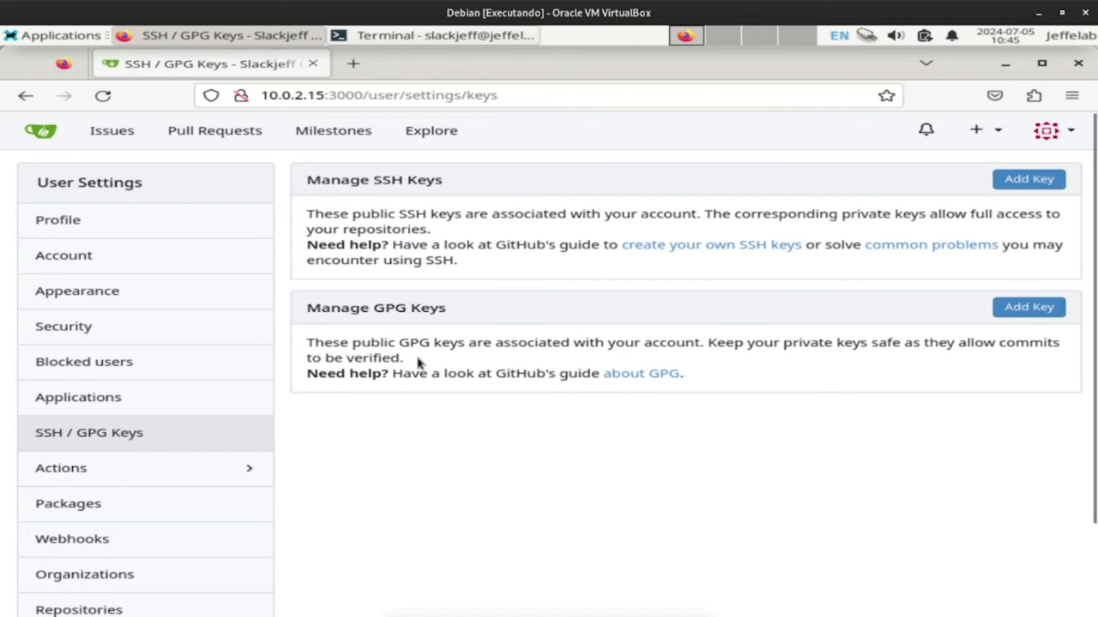
left_click(1027, 180)
scroll(360, 171, "down", 2)
scroll(360, 167, "up", 2)
left_click(360, 236)
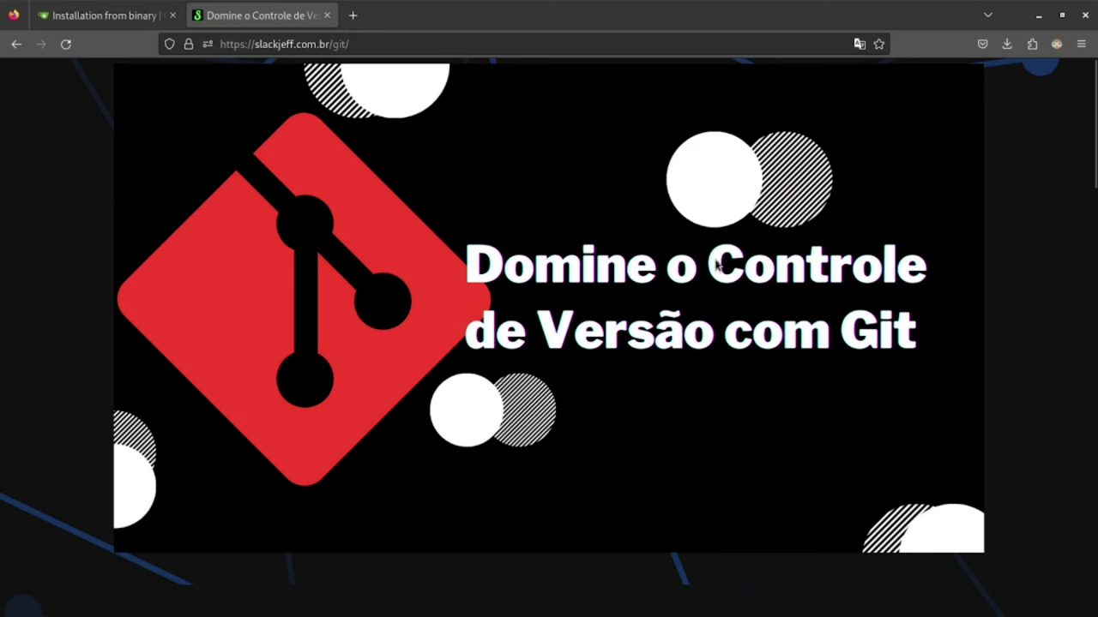
scroll(549, 337, "down", 2)
left_click_drag(1095, 172, 1071, 436)
left_click_drag(761, 464, 680, 463)
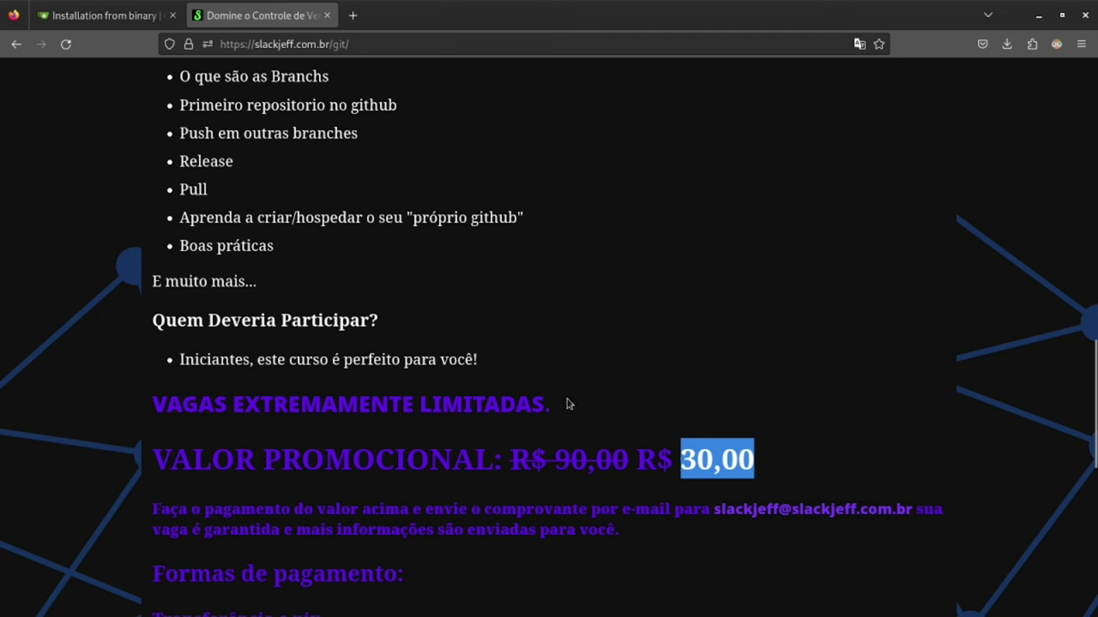
left_click_drag(566, 403, 153, 404)
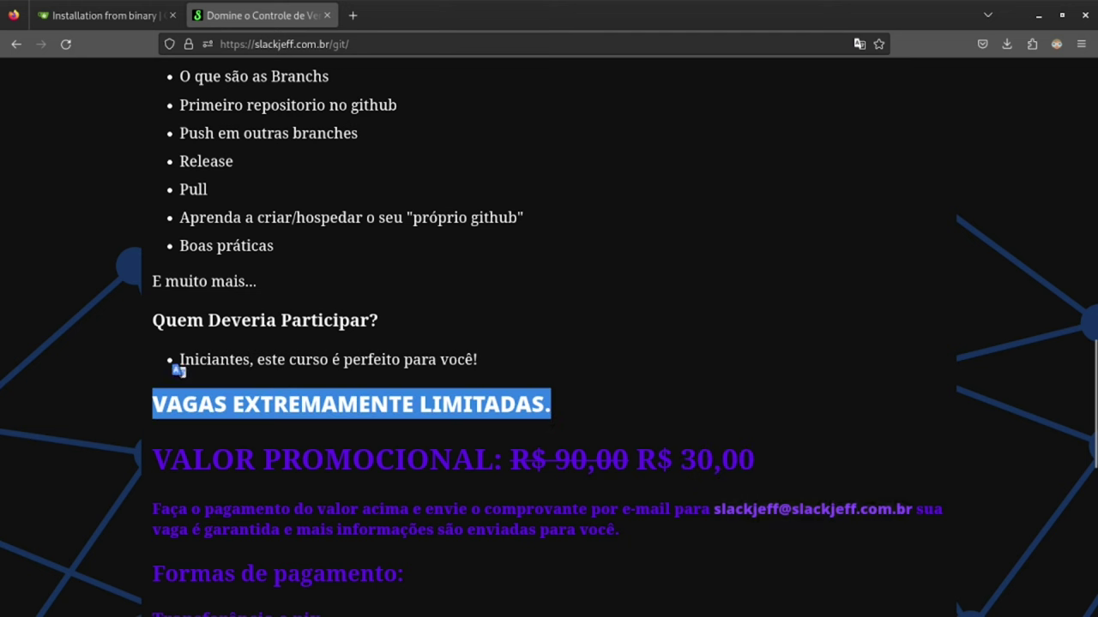